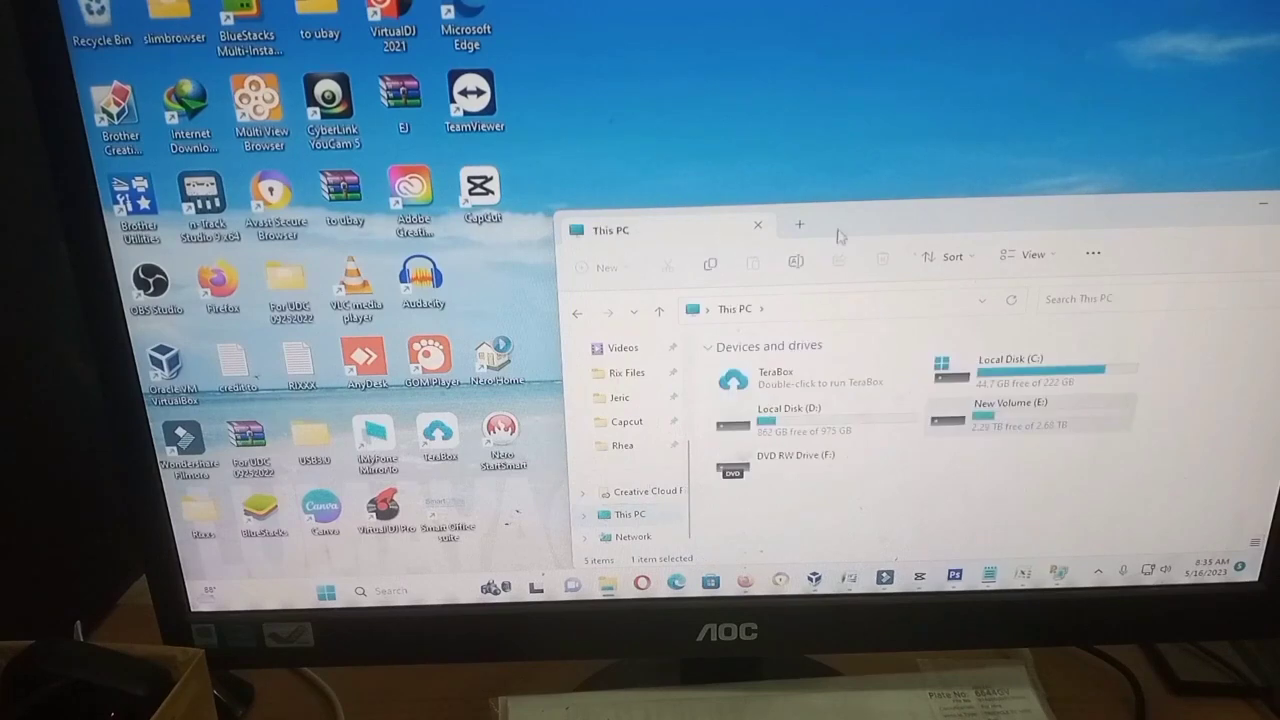
drag(838, 232, 652, 73)
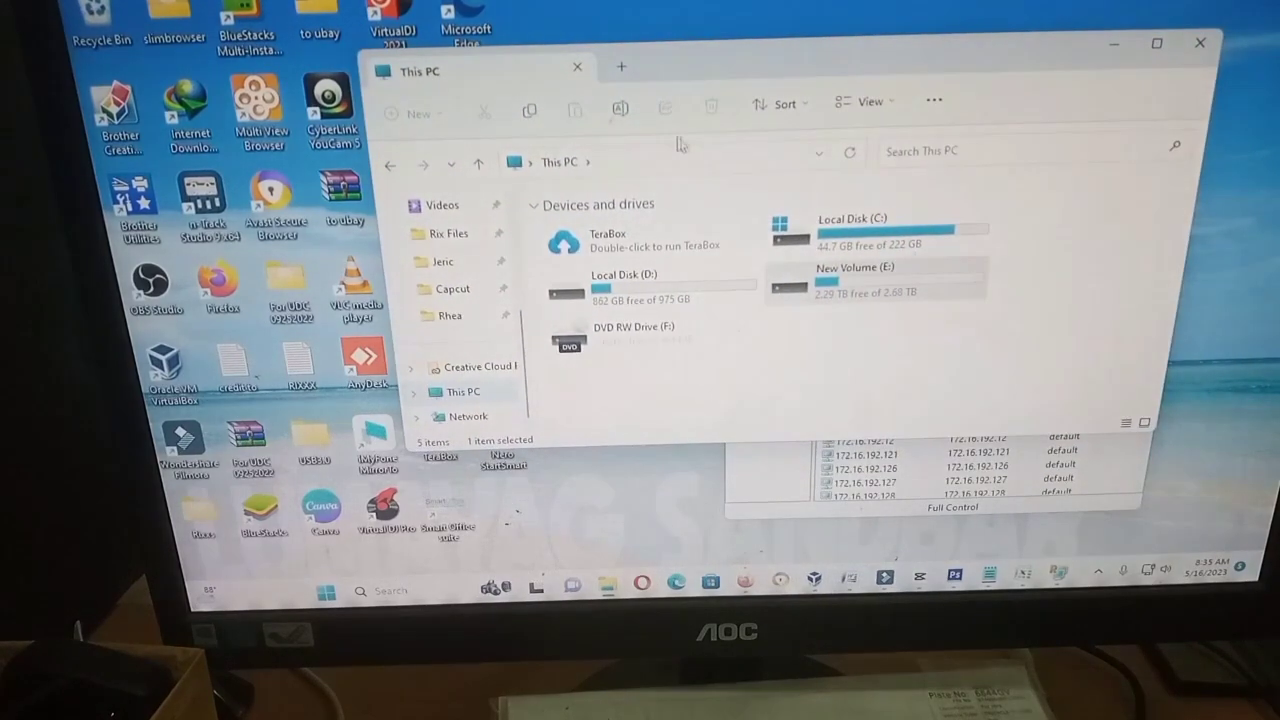
double_click(612, 336)
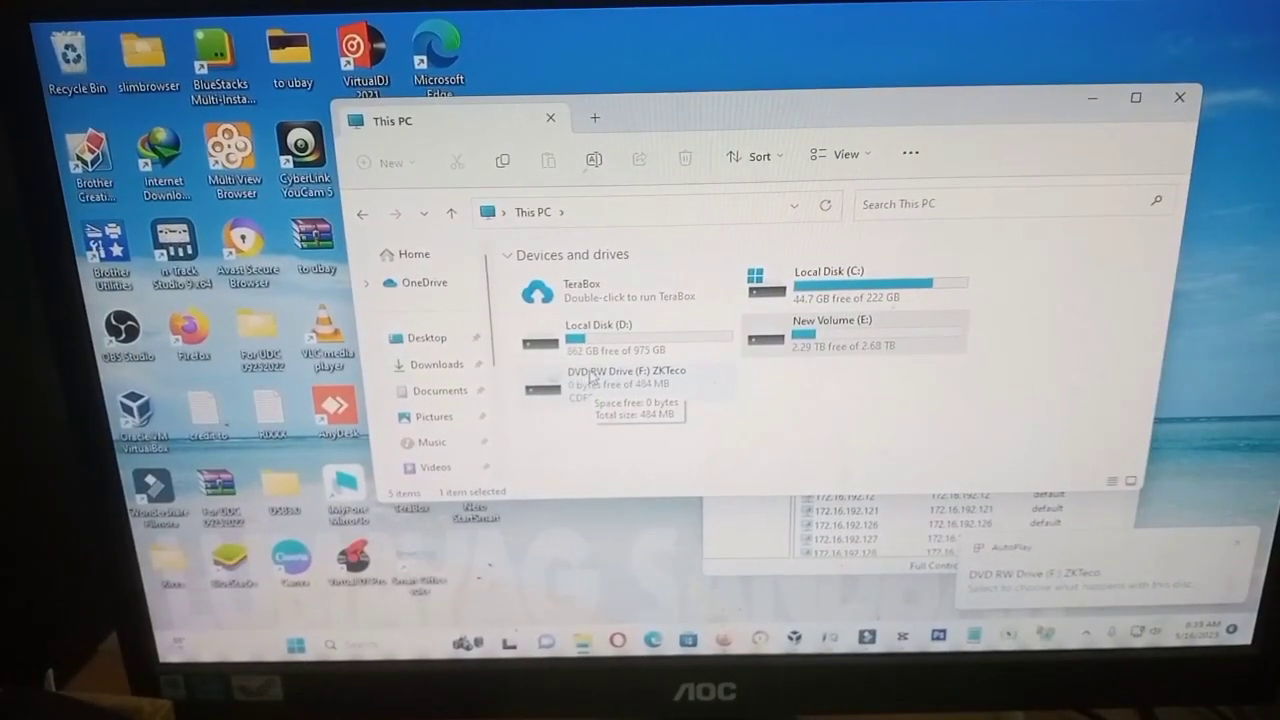
click(590, 378)
right_click(575, 400)
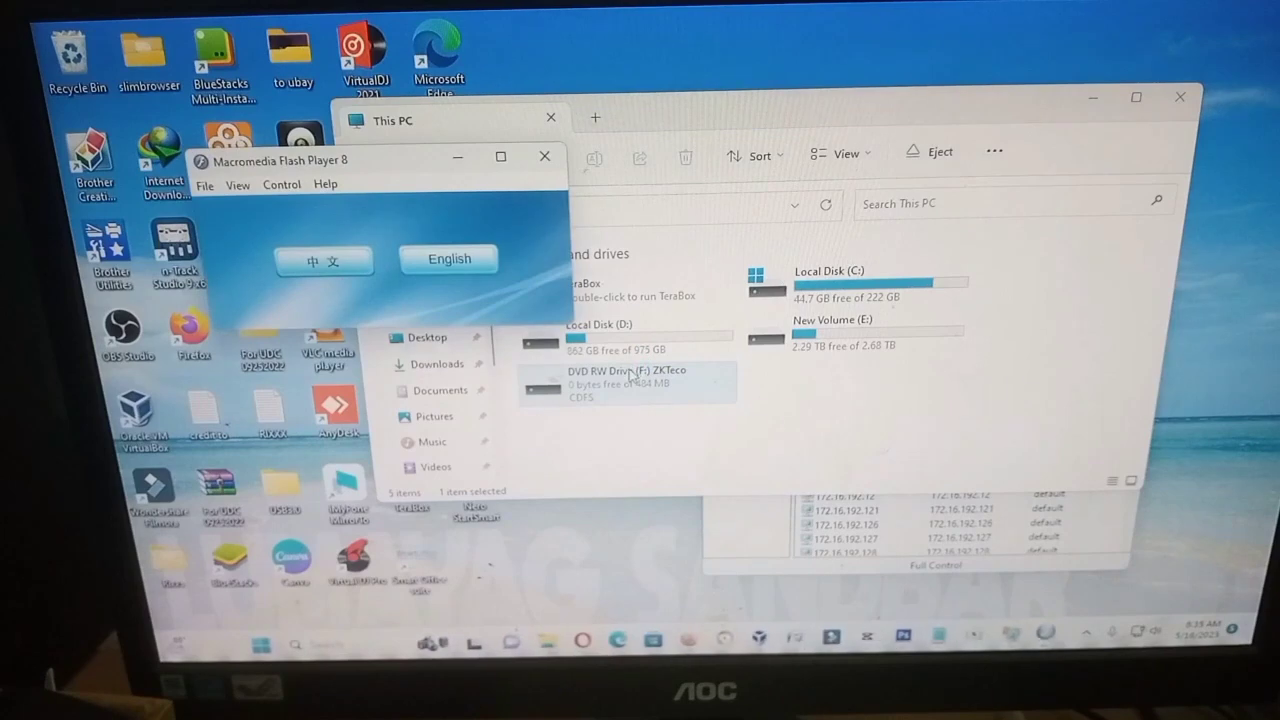
drag(310, 166, 413, 318)
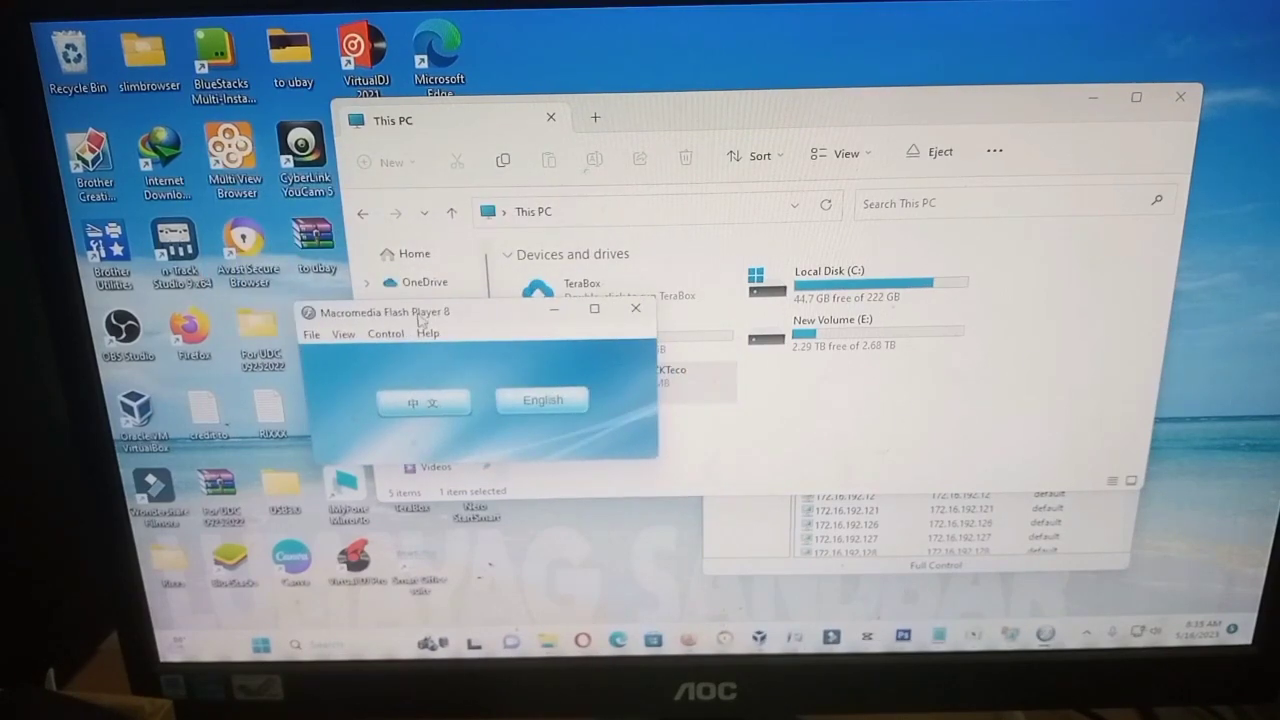
click(636, 308)
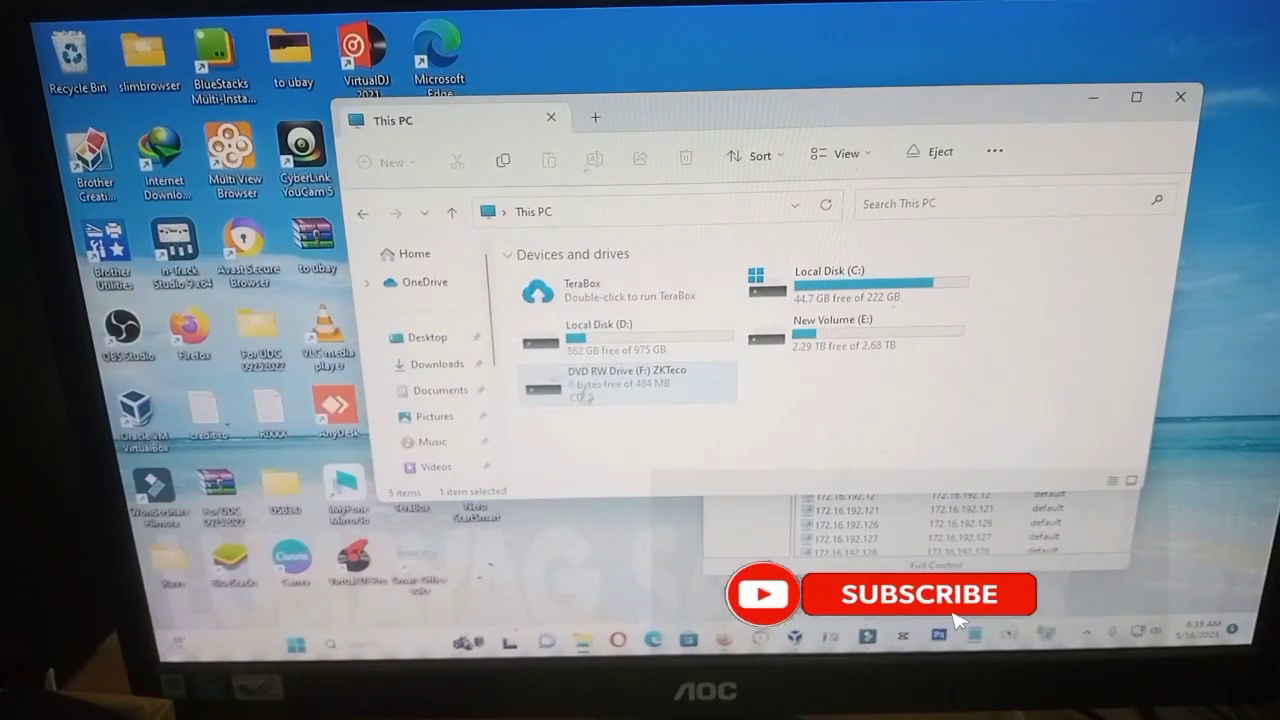
Step: Launch the ZKTeco disc from DVD RW Drive (F:), clear the File Explorer window away, and choose the English version
right_click(585, 392)
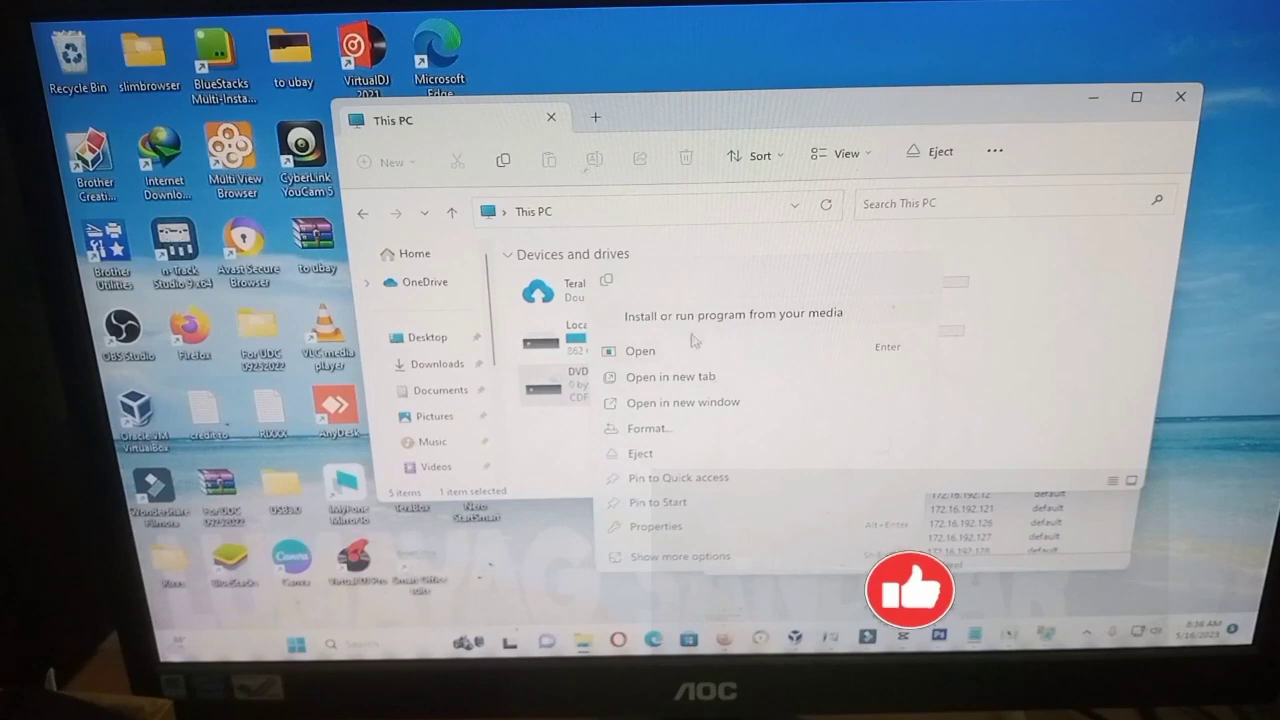
click(648, 354)
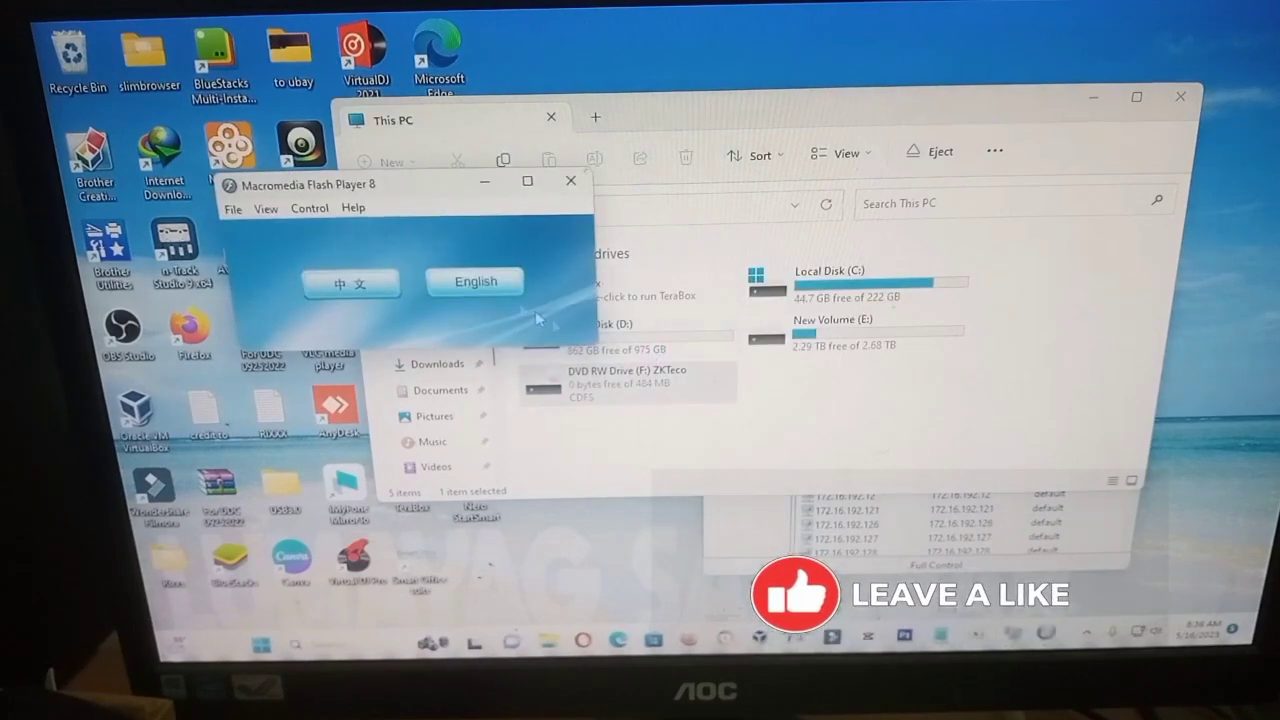
click(478, 283)
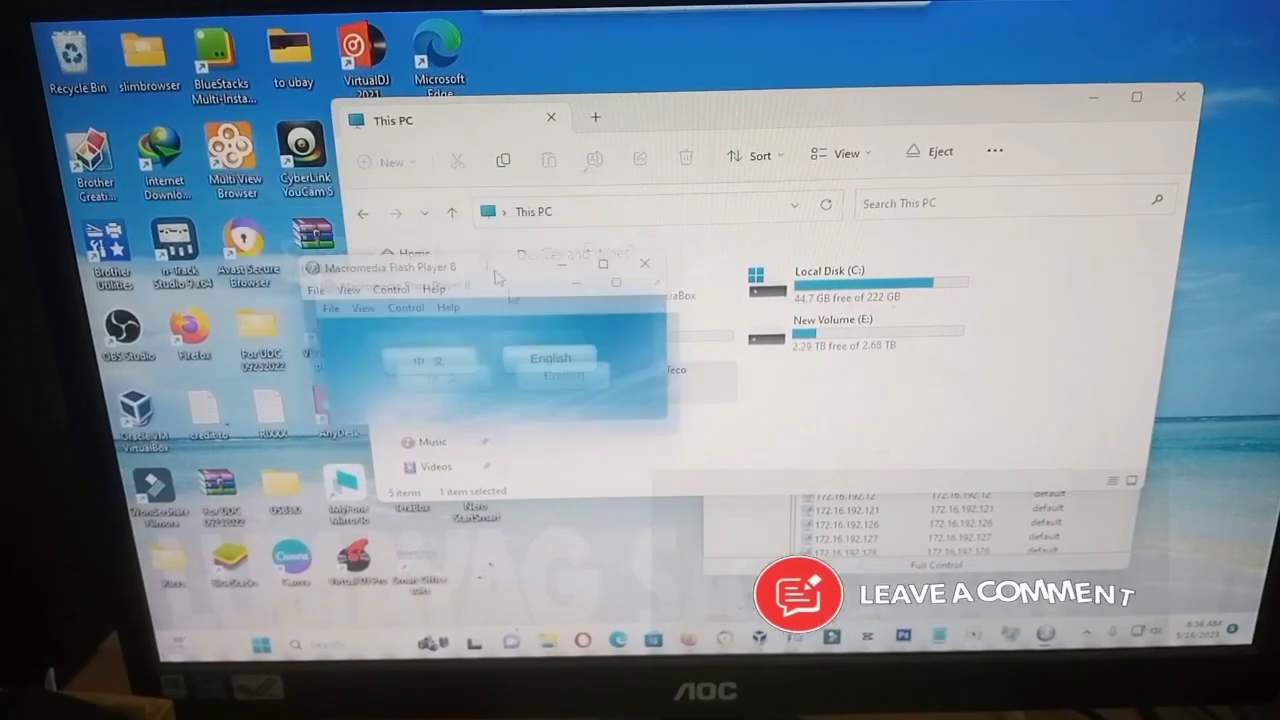
click(1100, 98)
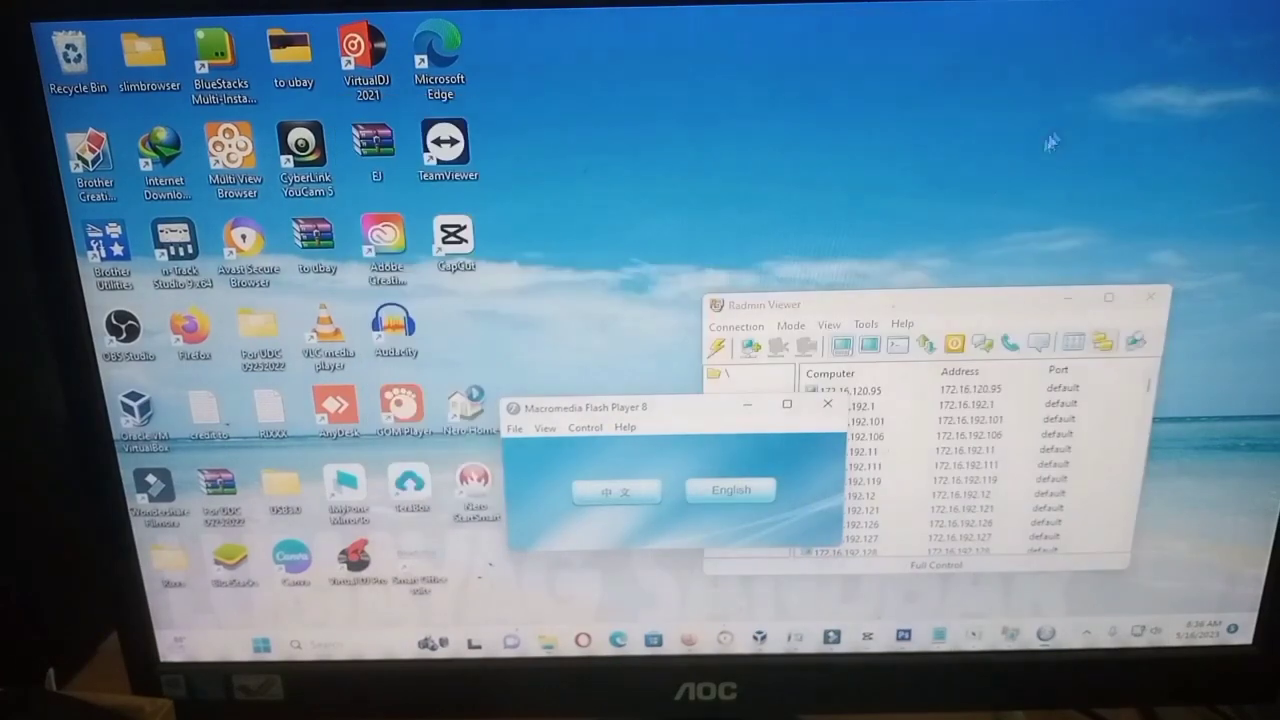
drag(704, 410, 653, 178)
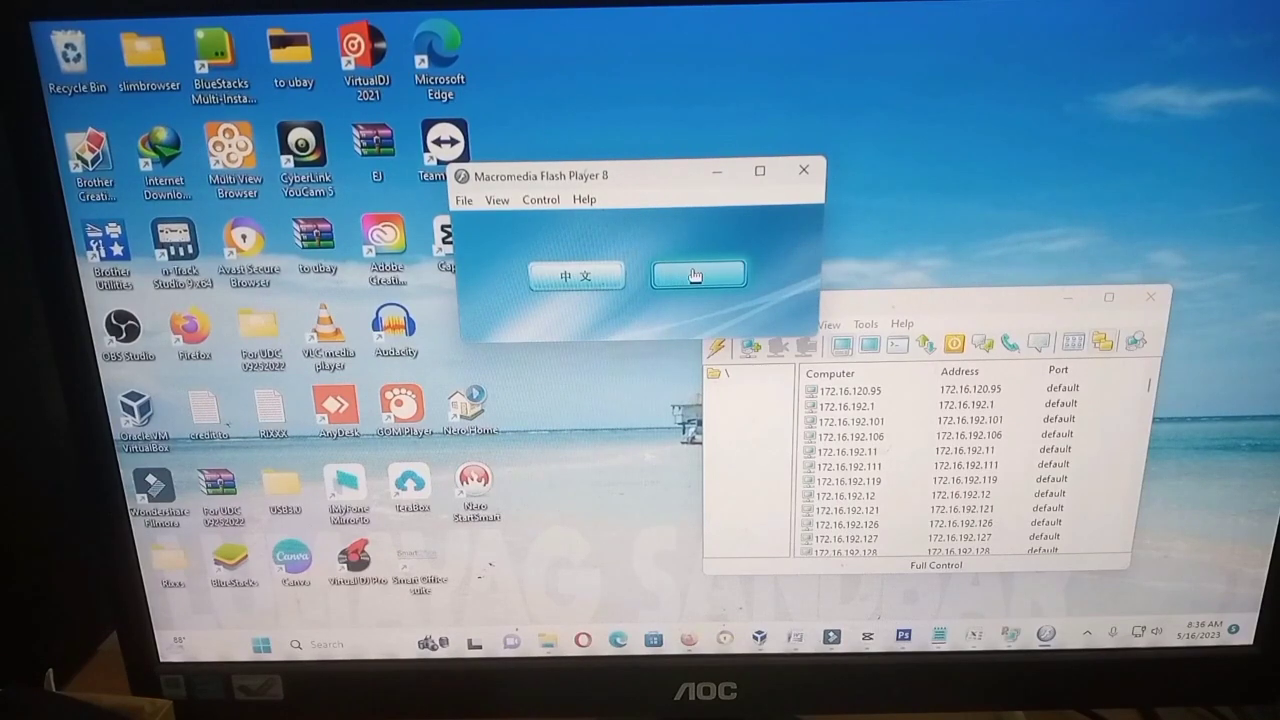
click(695, 275)
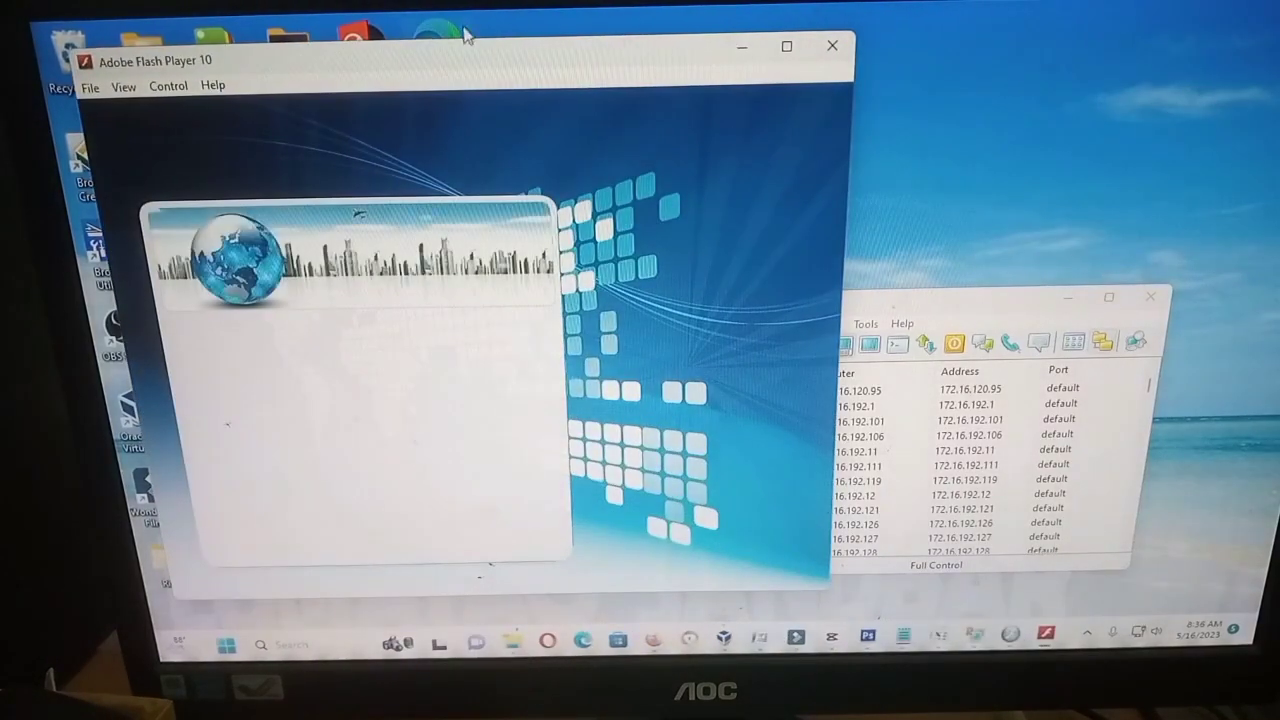
Step: Start the ZKTecotime attendance software installation program and accept its license agreement
drag(463, 66, 736, 70)
mouse_move(930, 300)
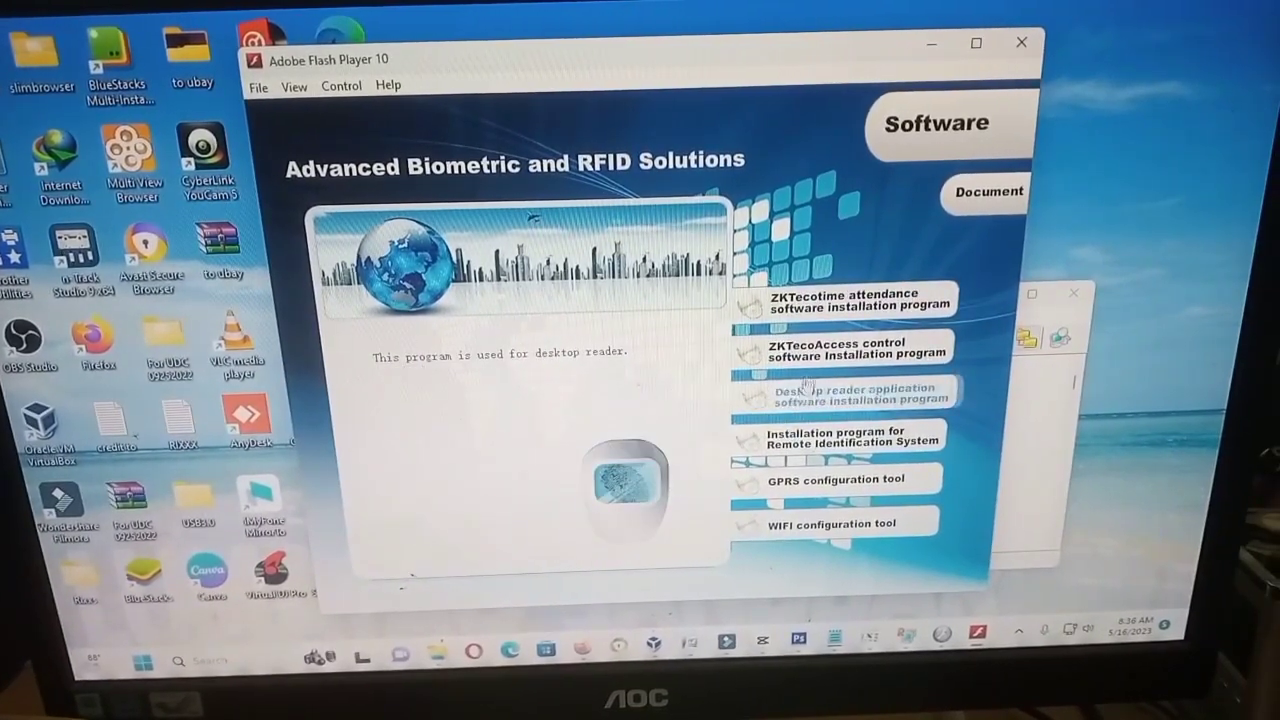
click(853, 308)
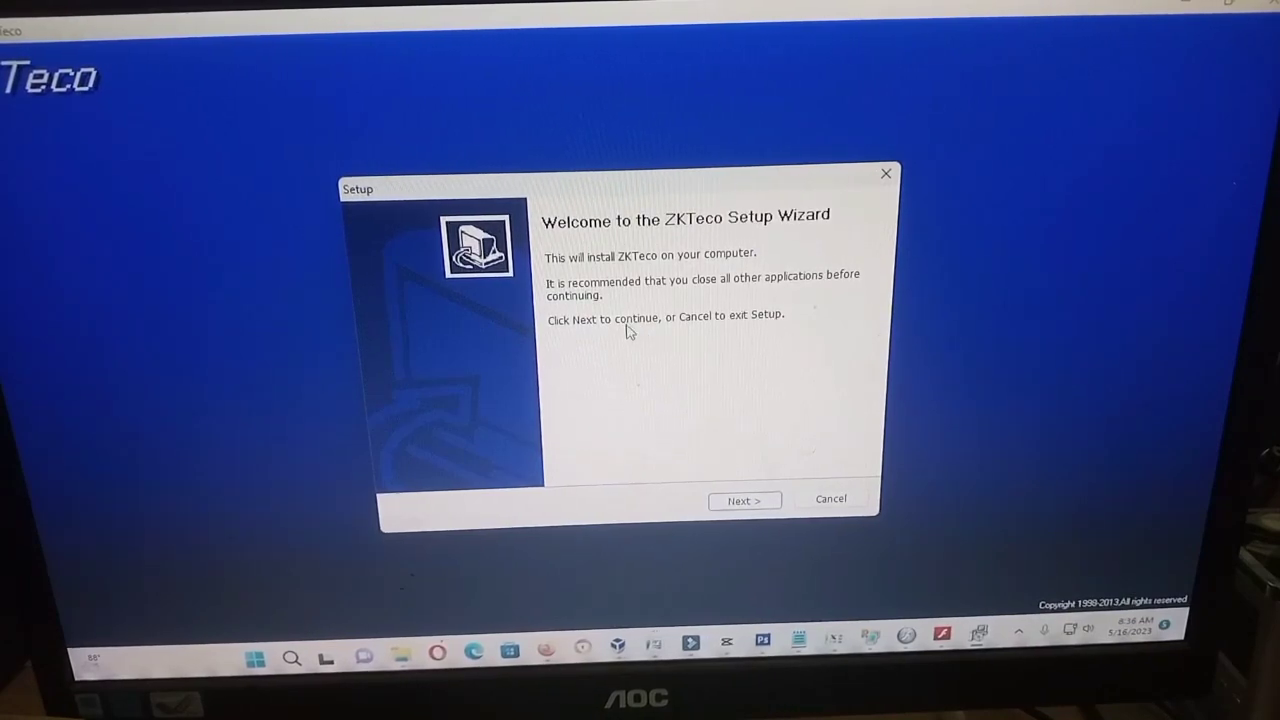
click(748, 501)
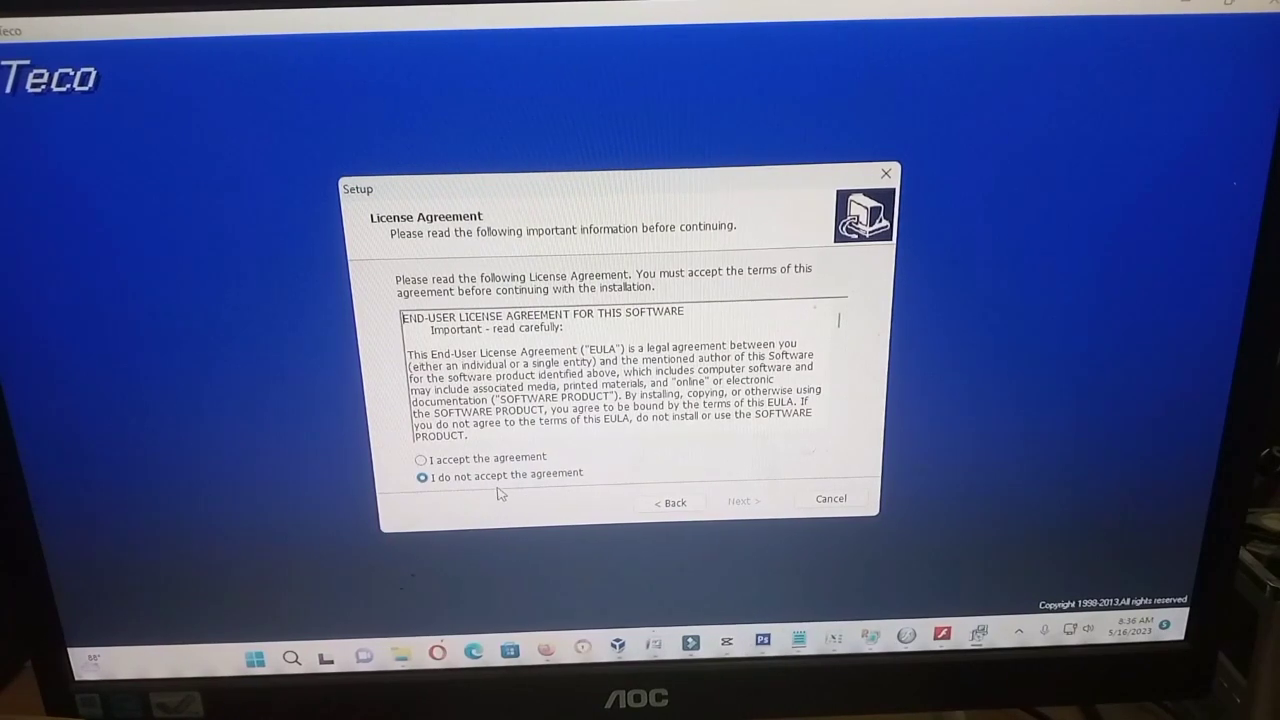
click(474, 461)
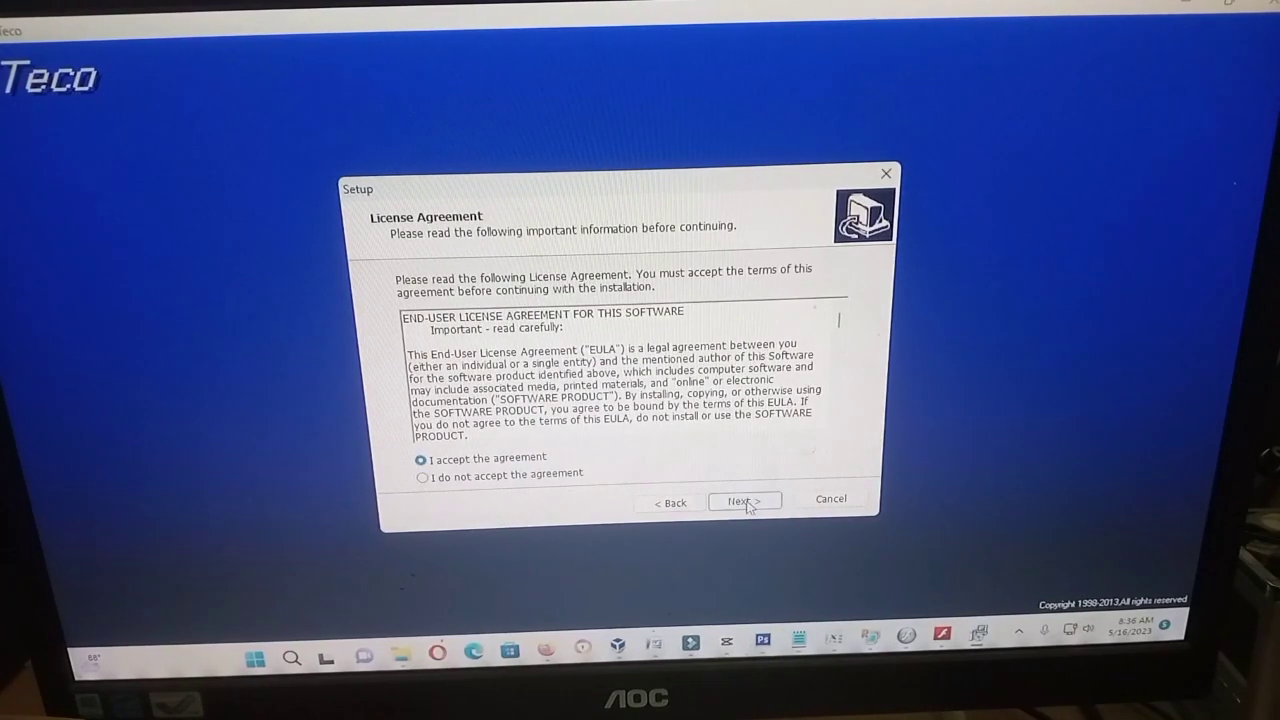
click(745, 501)
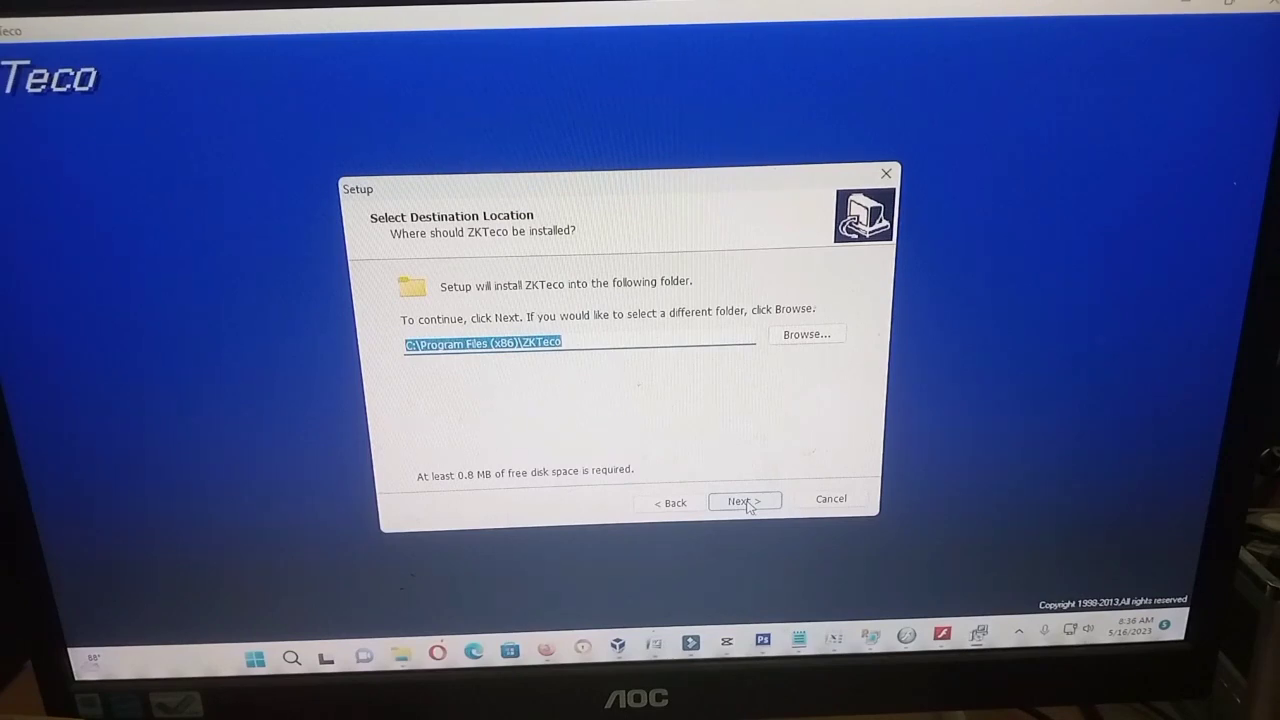
Step: Install ZKTeco to C:\Program Files (x86)\ZKTeco as a full installation with the ZKTeco Start Menu folder
click(742, 501)
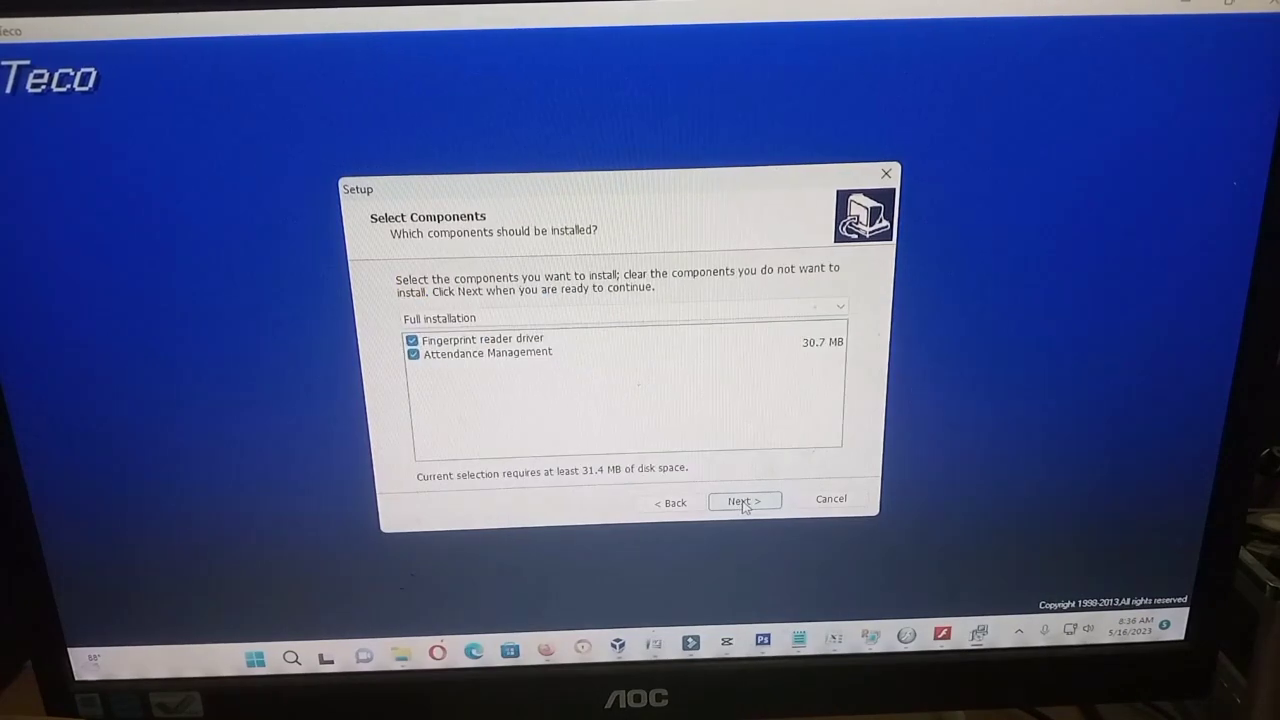
click(745, 501)
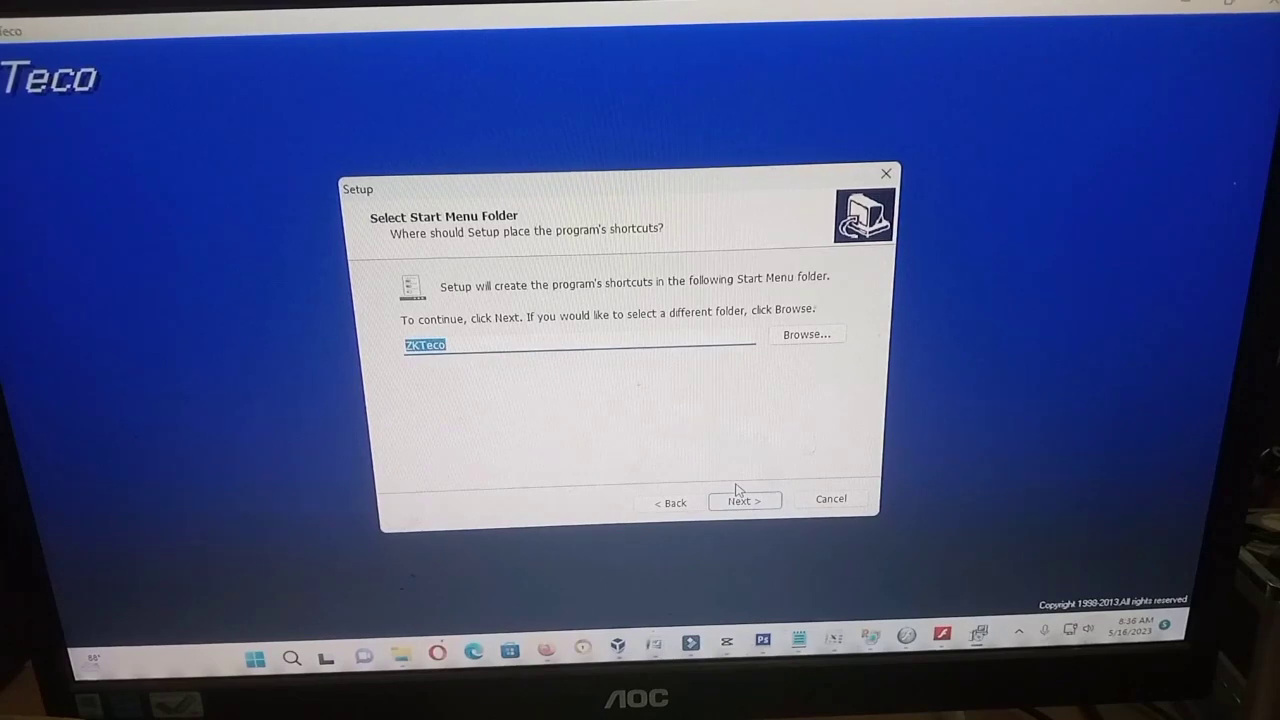
click(744, 500)
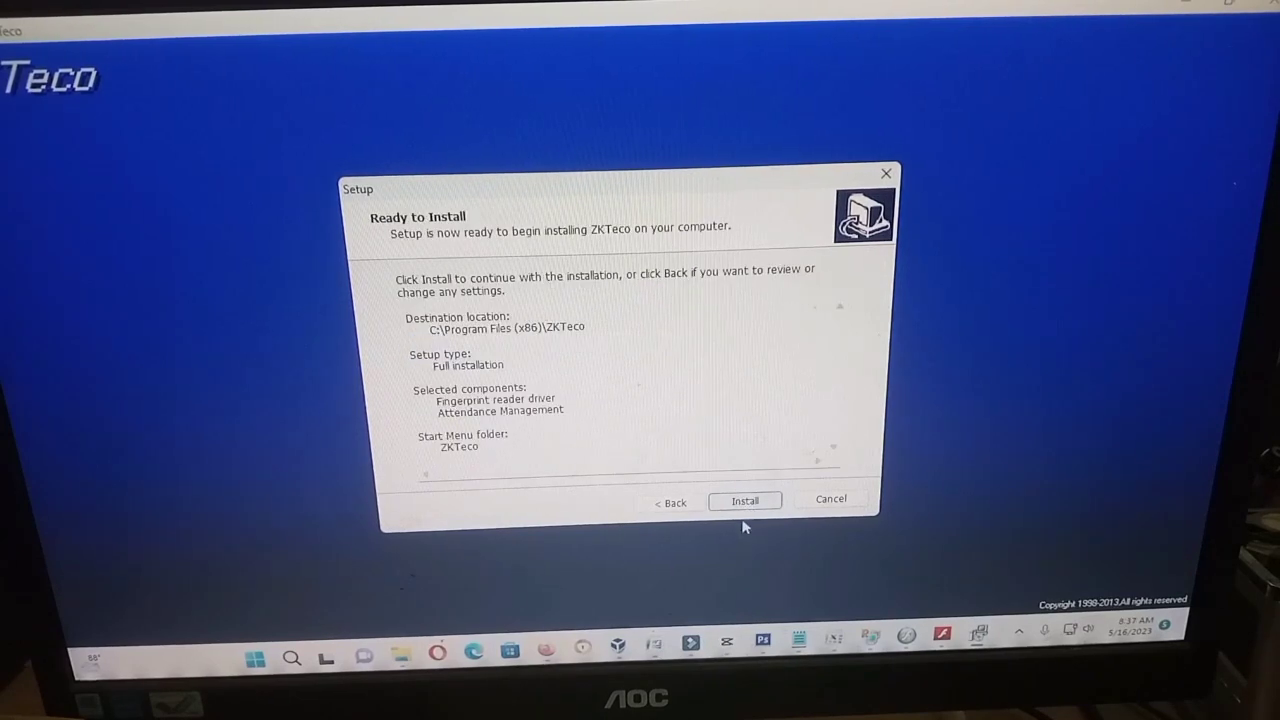
click(745, 501)
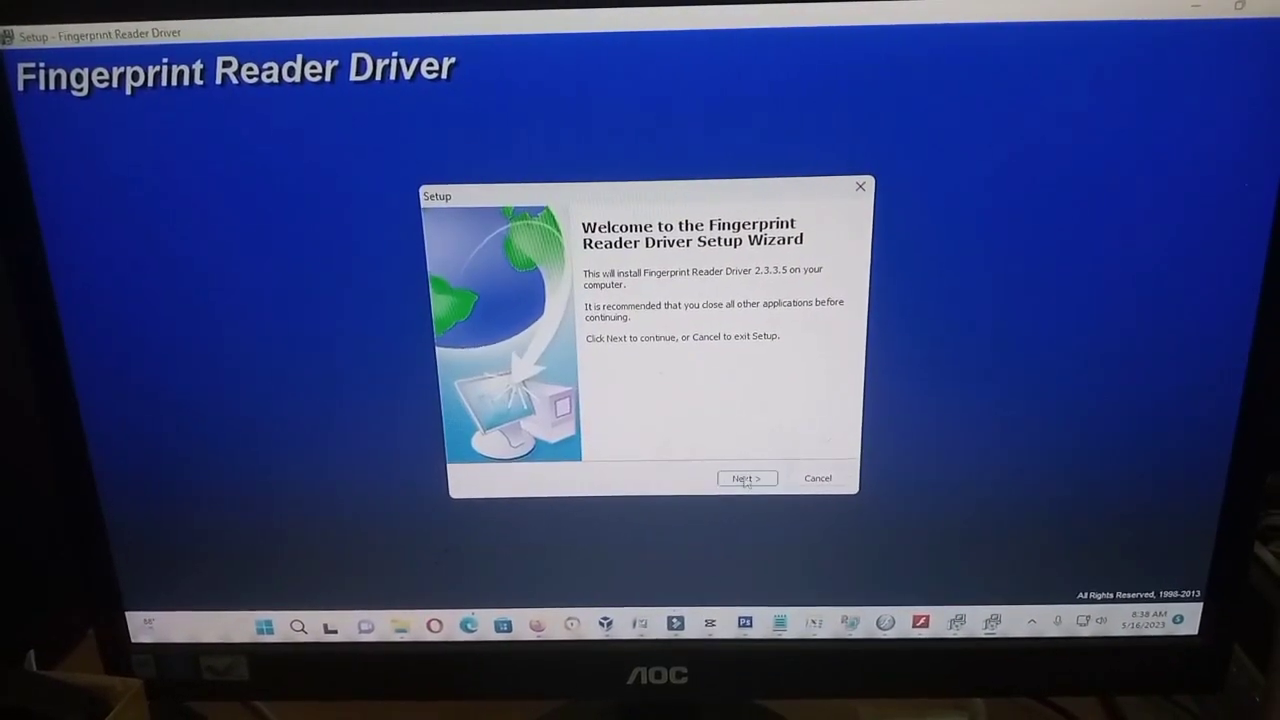
Step: Install Fingerprint Reader Driver 2.3.3.5 and finish its setup with the option to restart the computer later
click(745, 479)
click(747, 479)
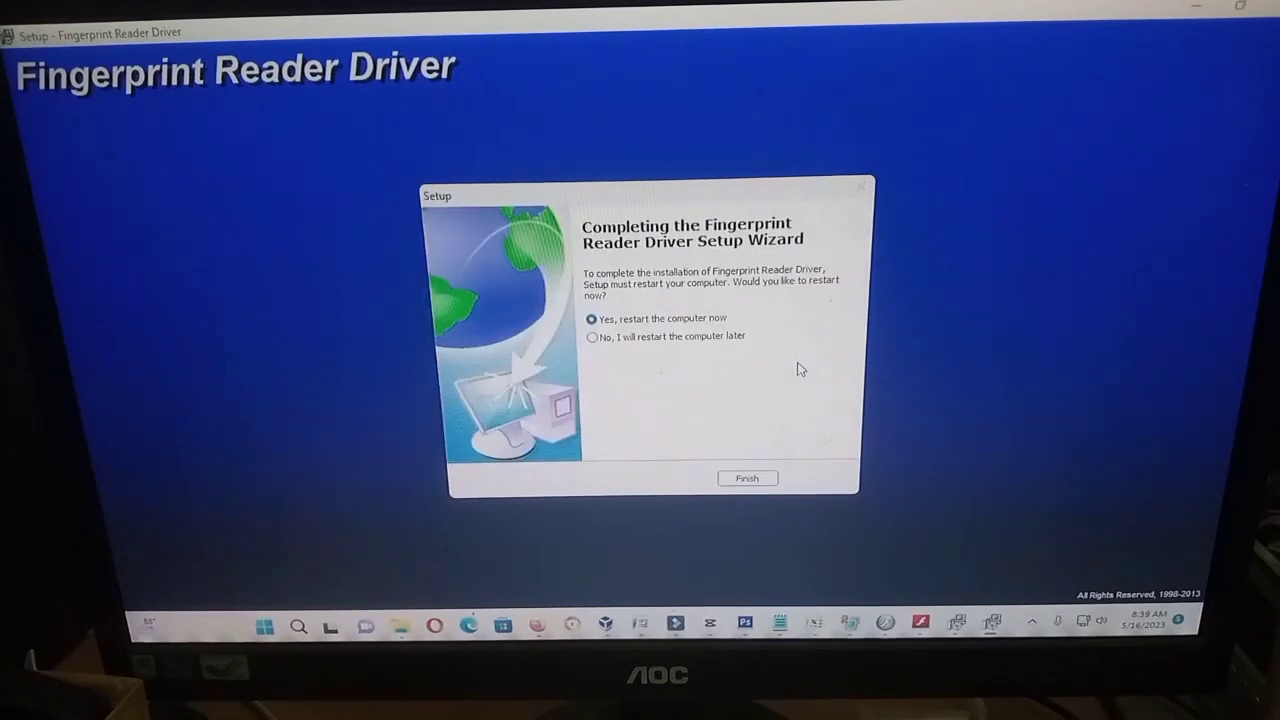
click(714, 338)
click(747, 479)
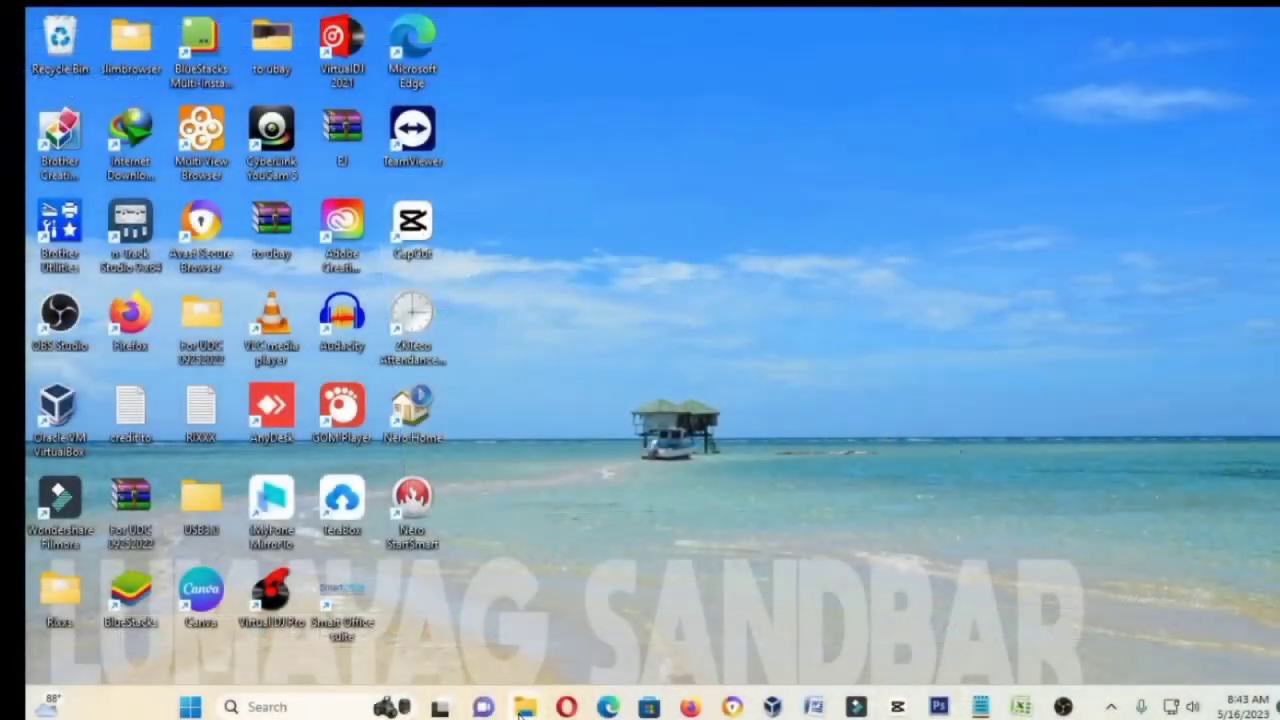
Step: Launch ZKTeco Attendance Management and move its Connect Device hints message aside
mouse_move(521, 714)
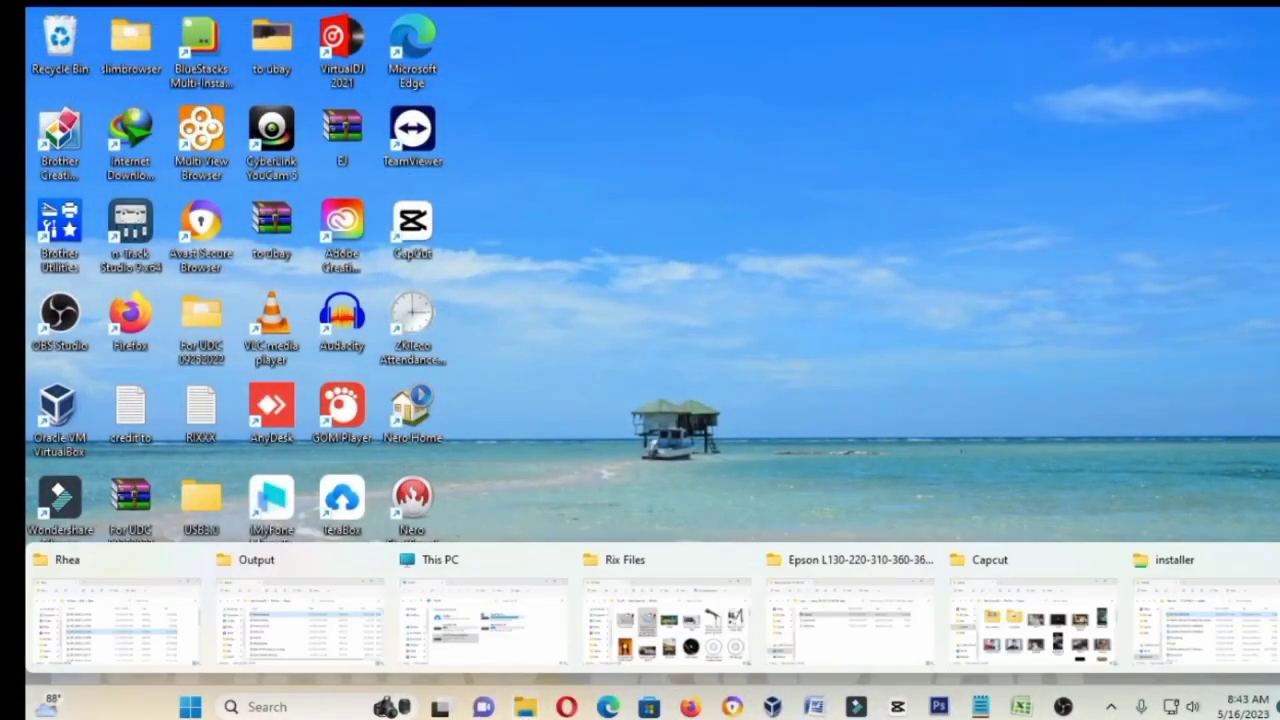
click(285, 710)
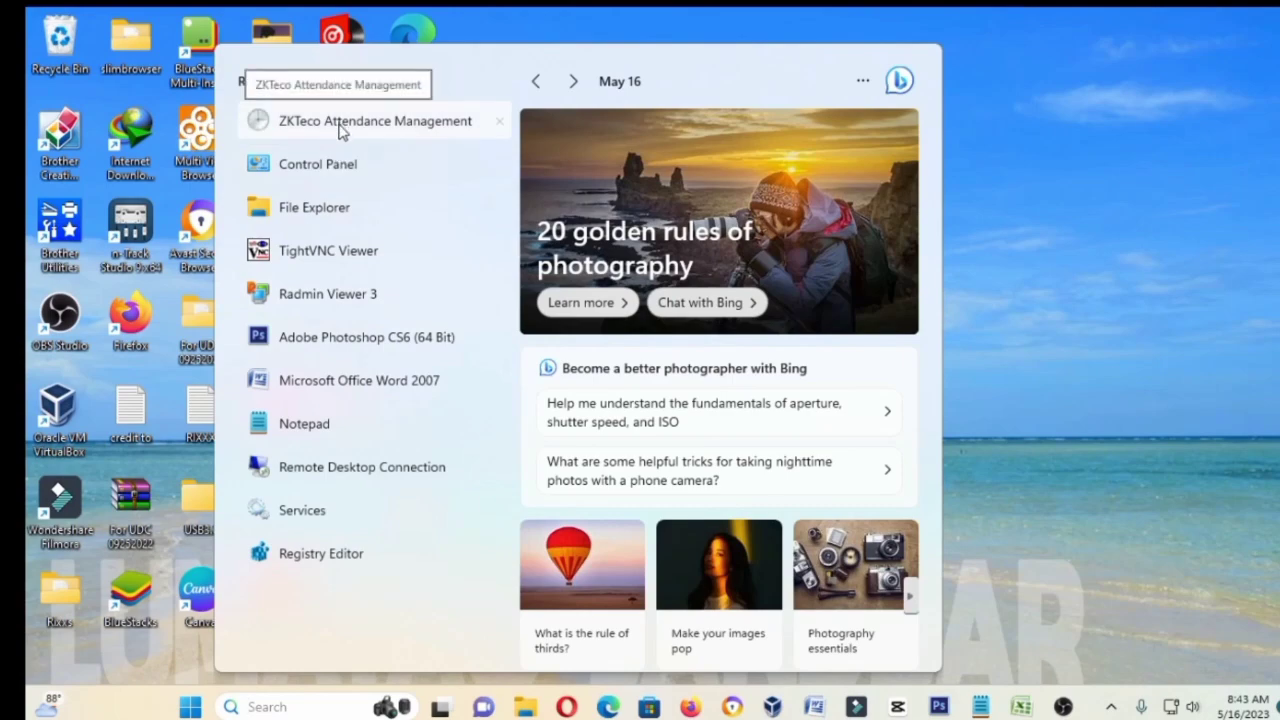
click(340, 124)
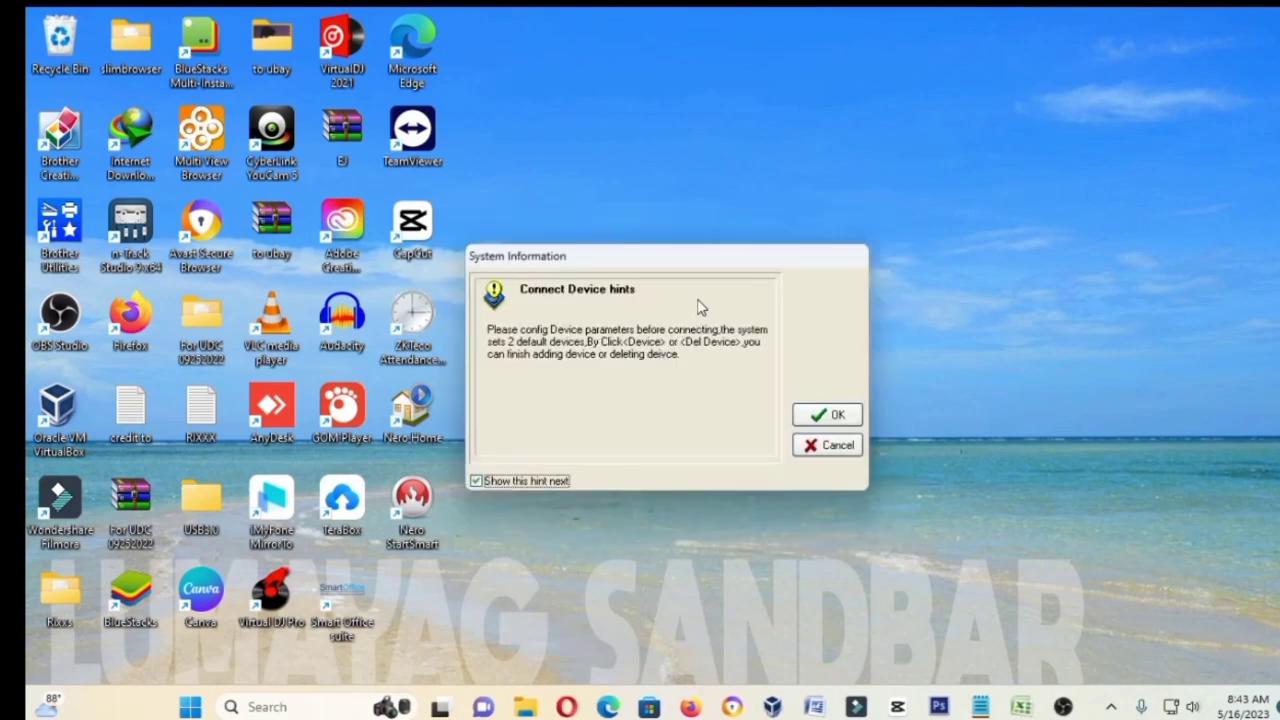
drag(672, 258, 738, 112)
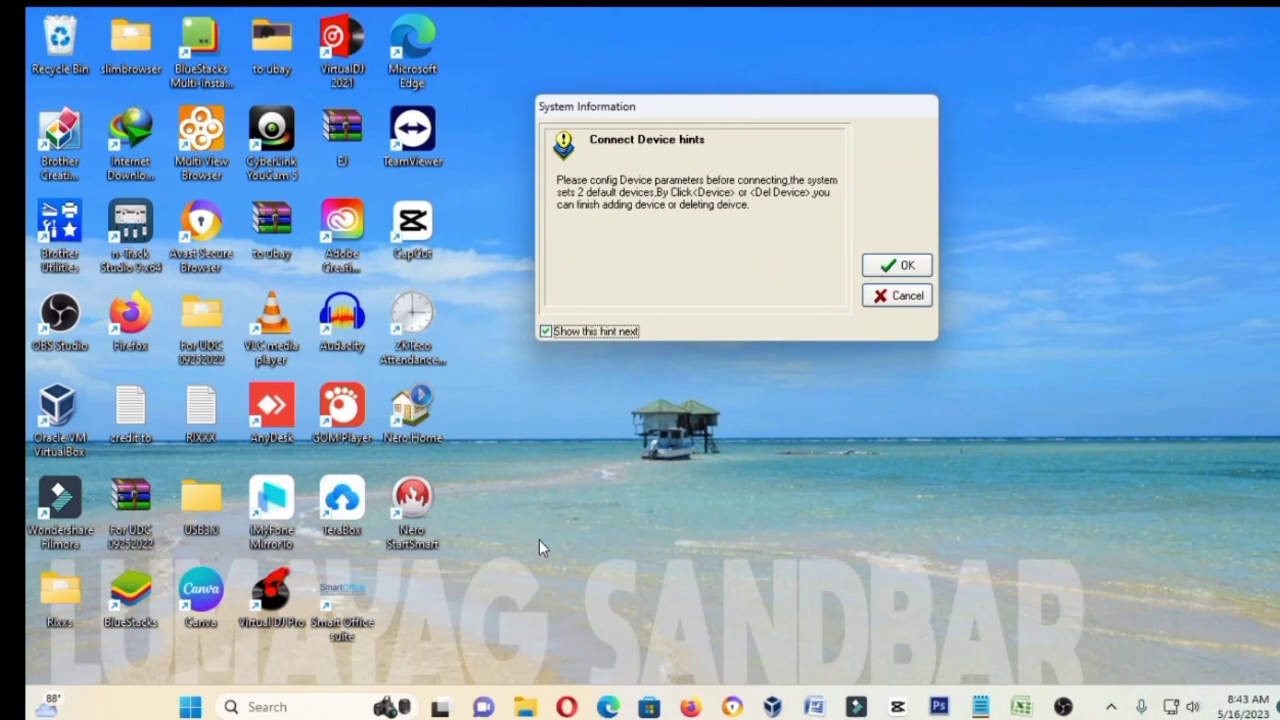
Step: Hide all icons on the Windows desktop
right_click(943, 535)
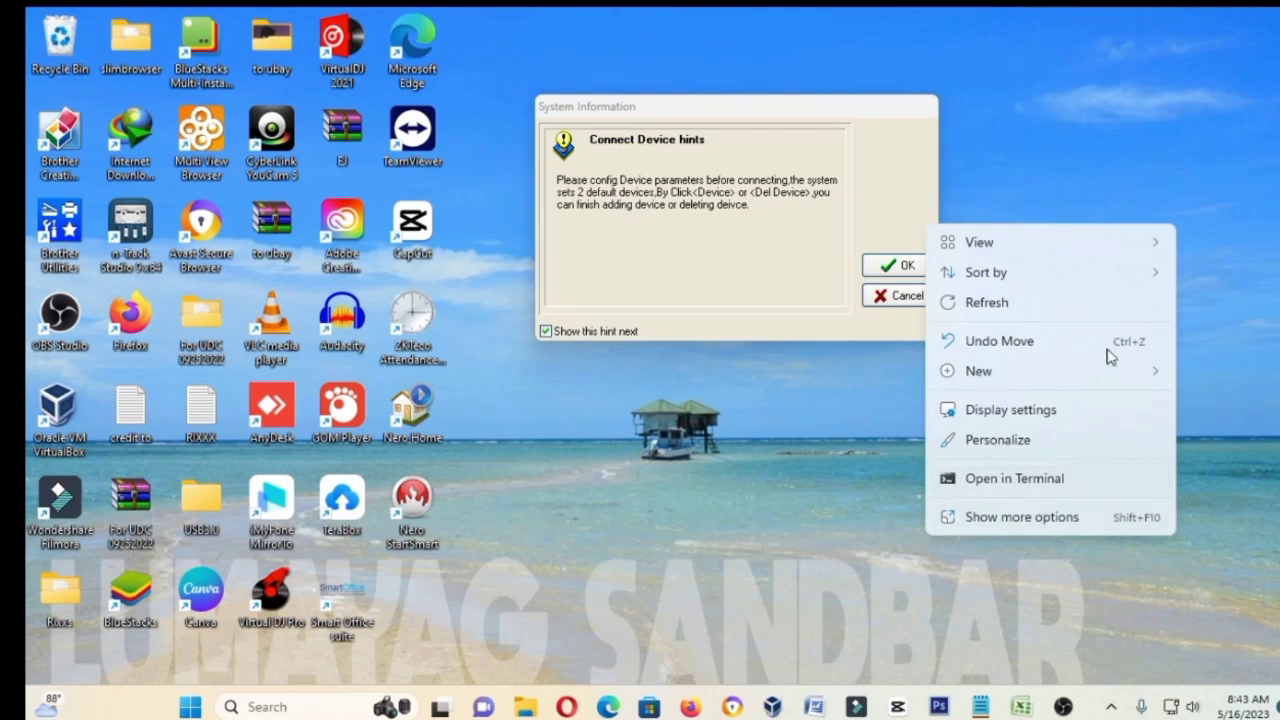
mouse_move(1155, 249)
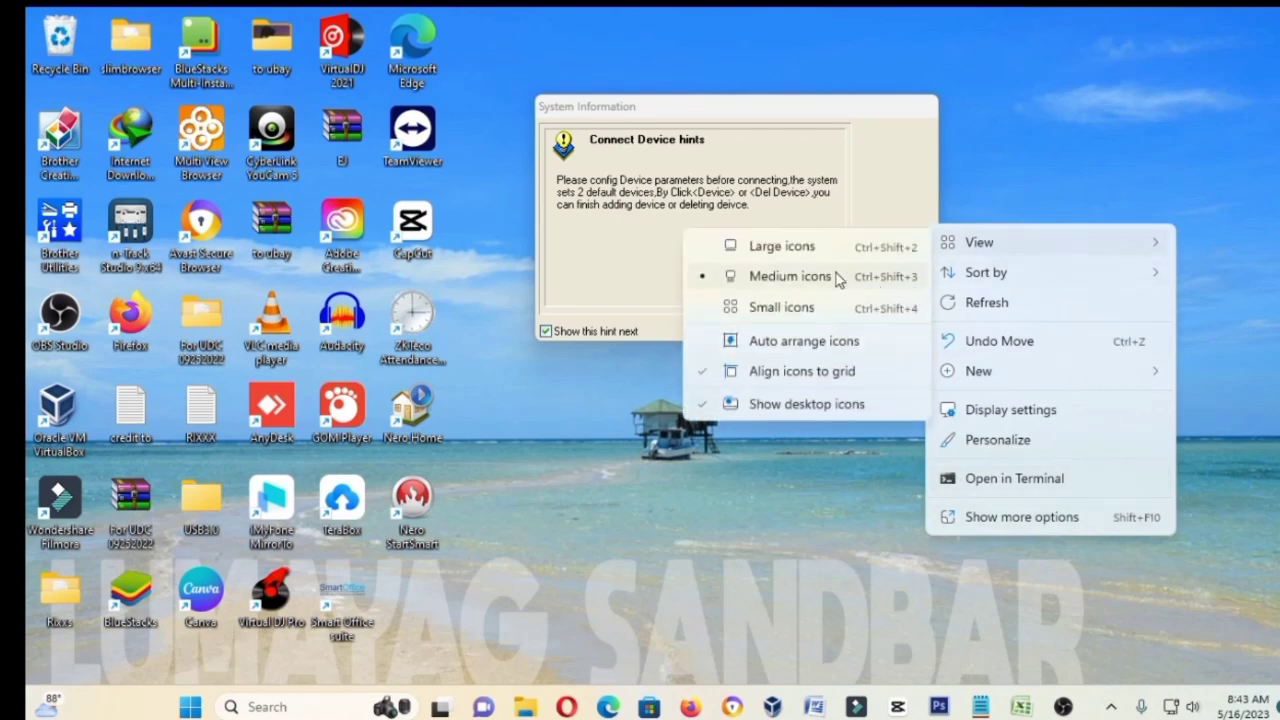
click(702, 408)
Step: Reposition and accept the Connect Device hints message to enter the attendance program
drag(626, 107, 536, 236)
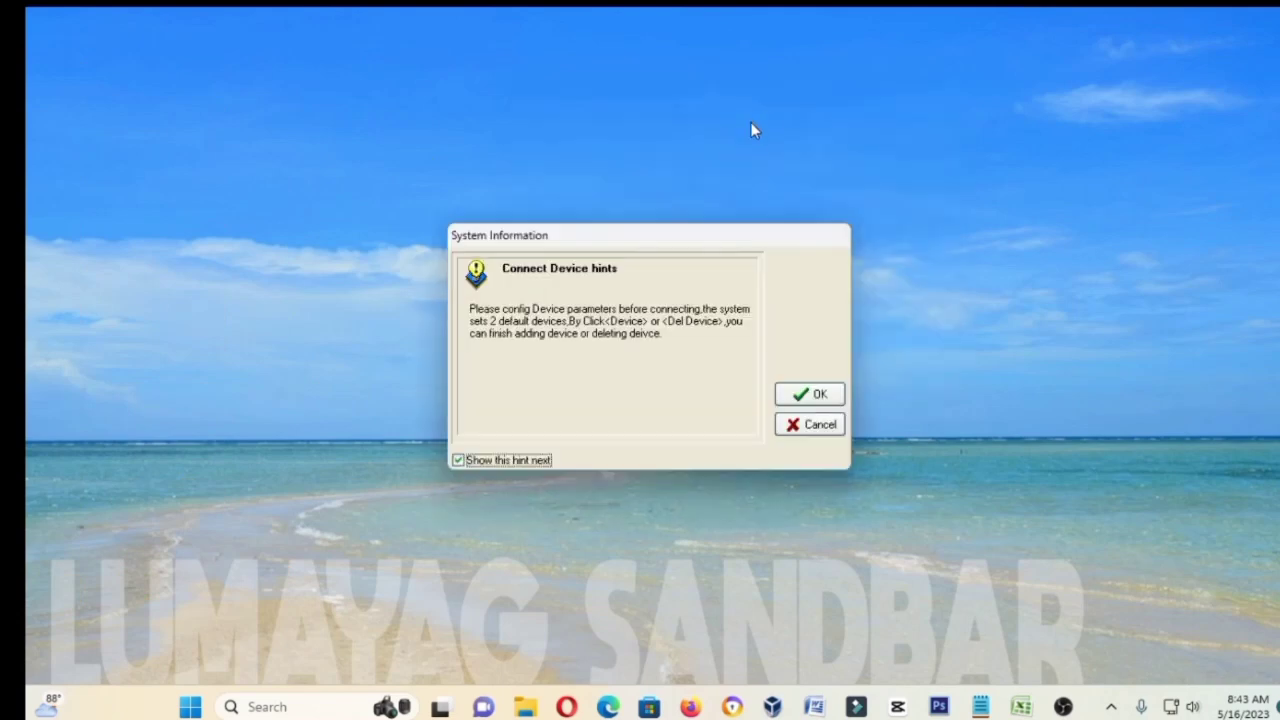
drag(709, 231, 456, 125)
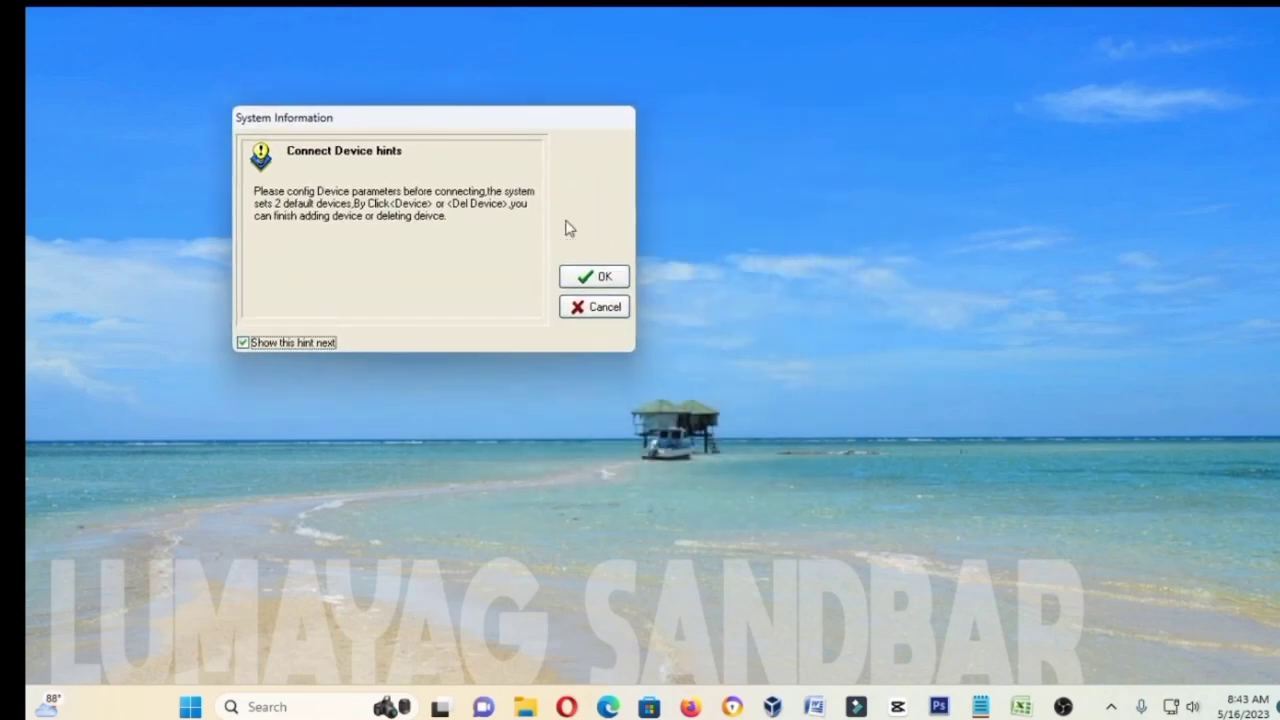
click(598, 276)
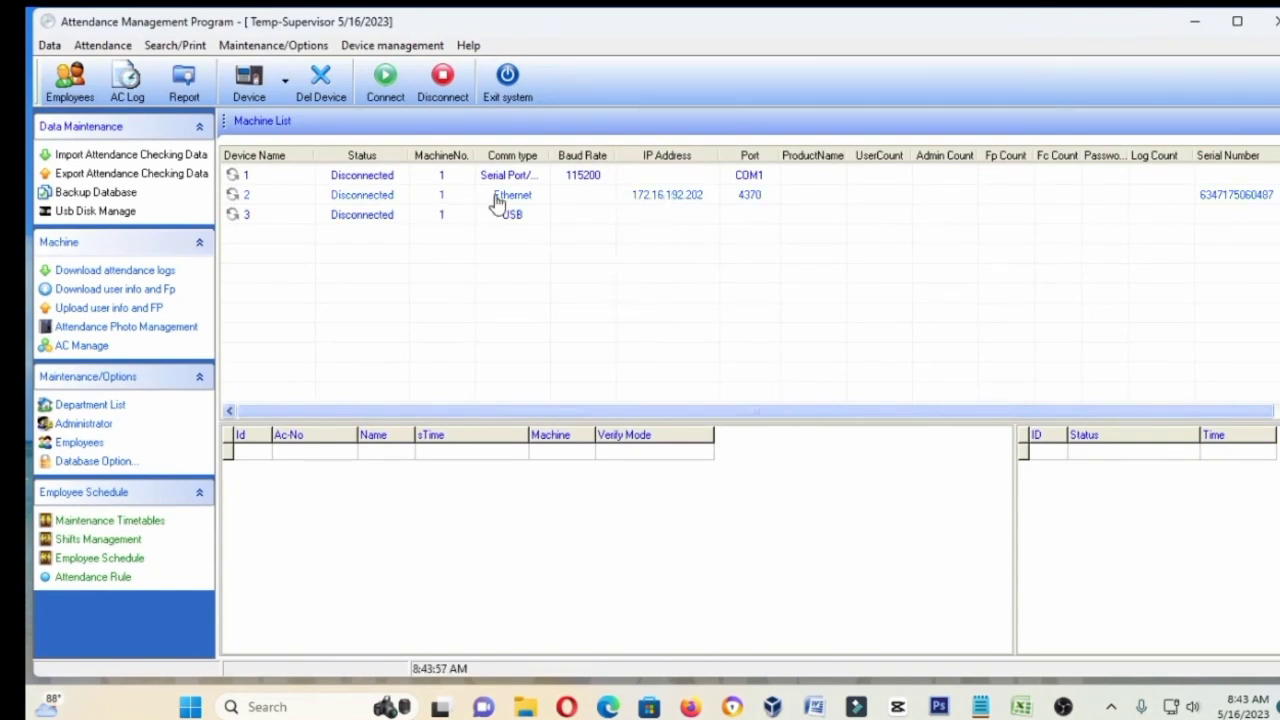
Step: Connect the Ethernet device with IP address 172.16.192.202 in the machine list
click(367, 199)
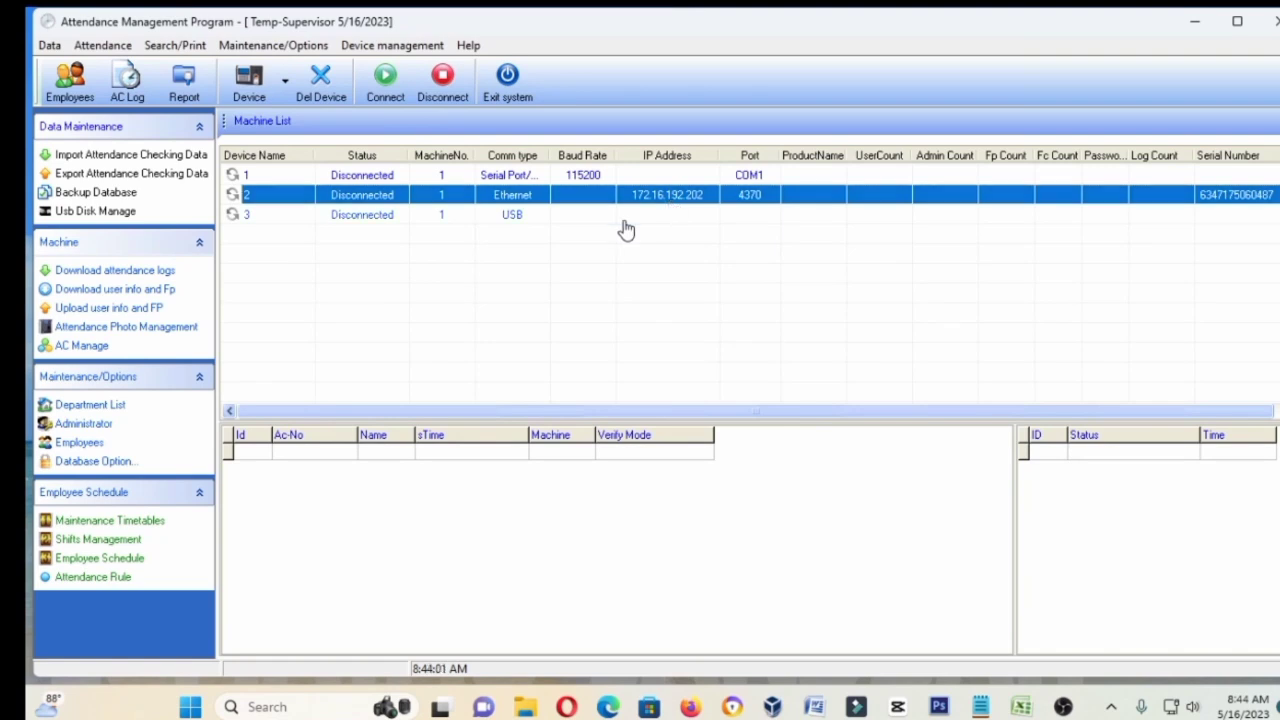
right_click(358, 198)
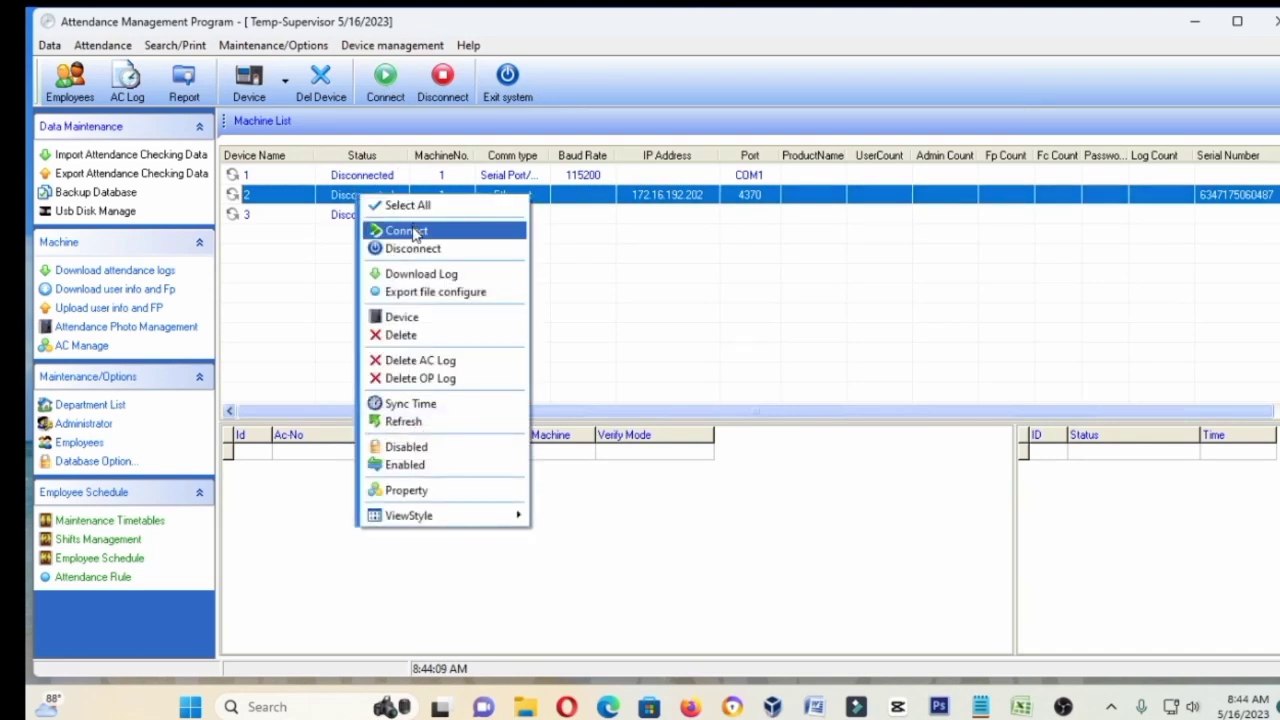
click(413, 231)
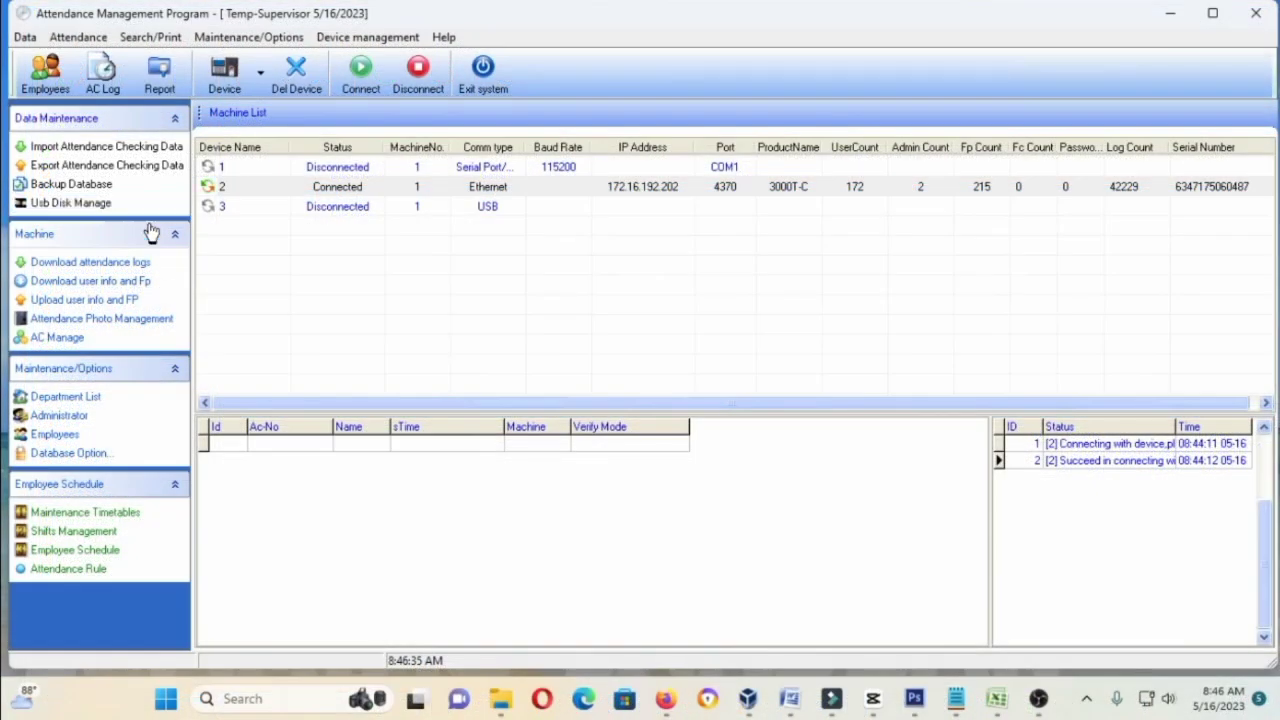
Step: Start a new record in the employee list with its AC number, gender Male and nationality Filipino
click(70, 440)
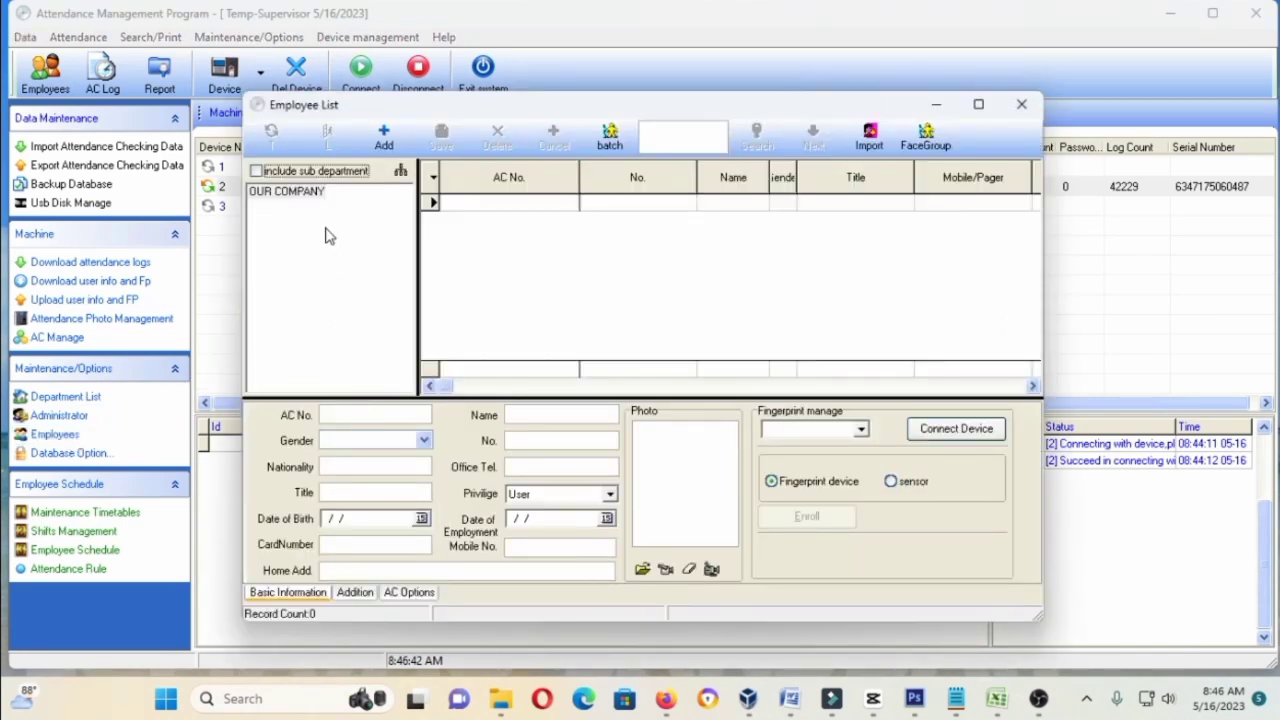
click(352, 416)
text(1)
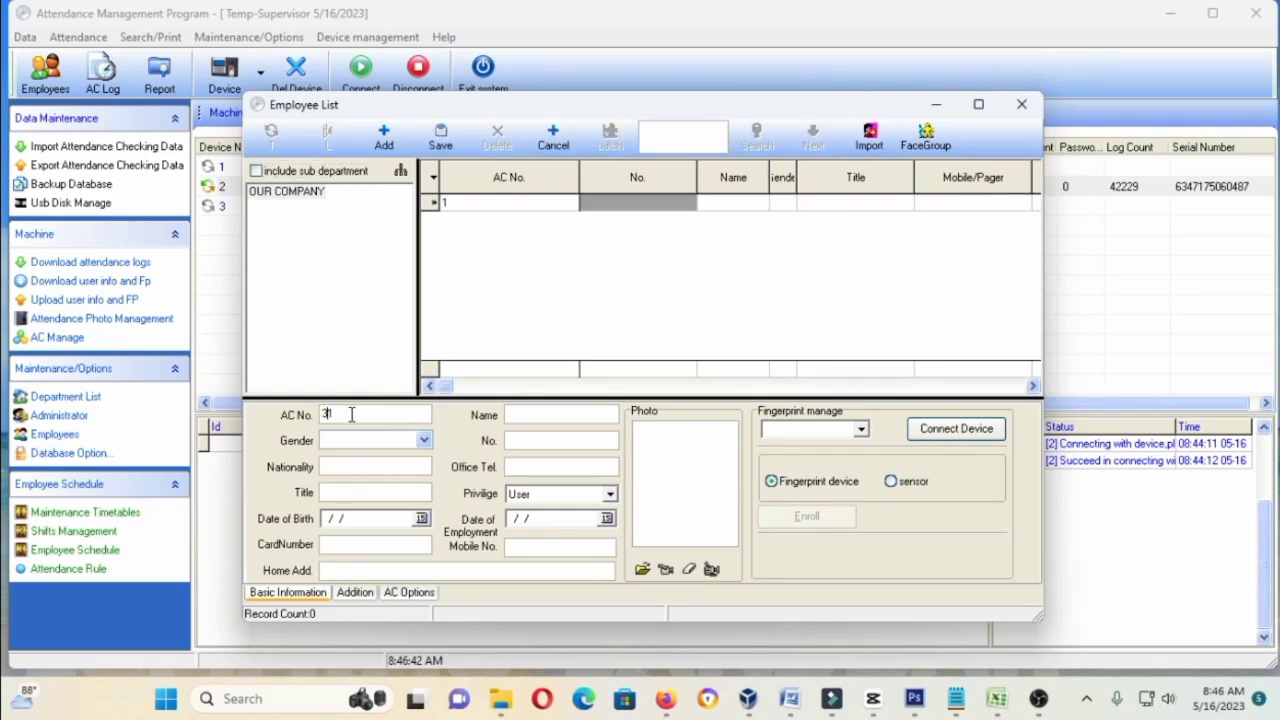
click(352, 440)
click(356, 414)
click(374, 440)
click(424, 440)
click(380, 454)
click(371, 465)
text(Filipino)
Step: Fill in the new employee's date of birth and name
click(330, 519)
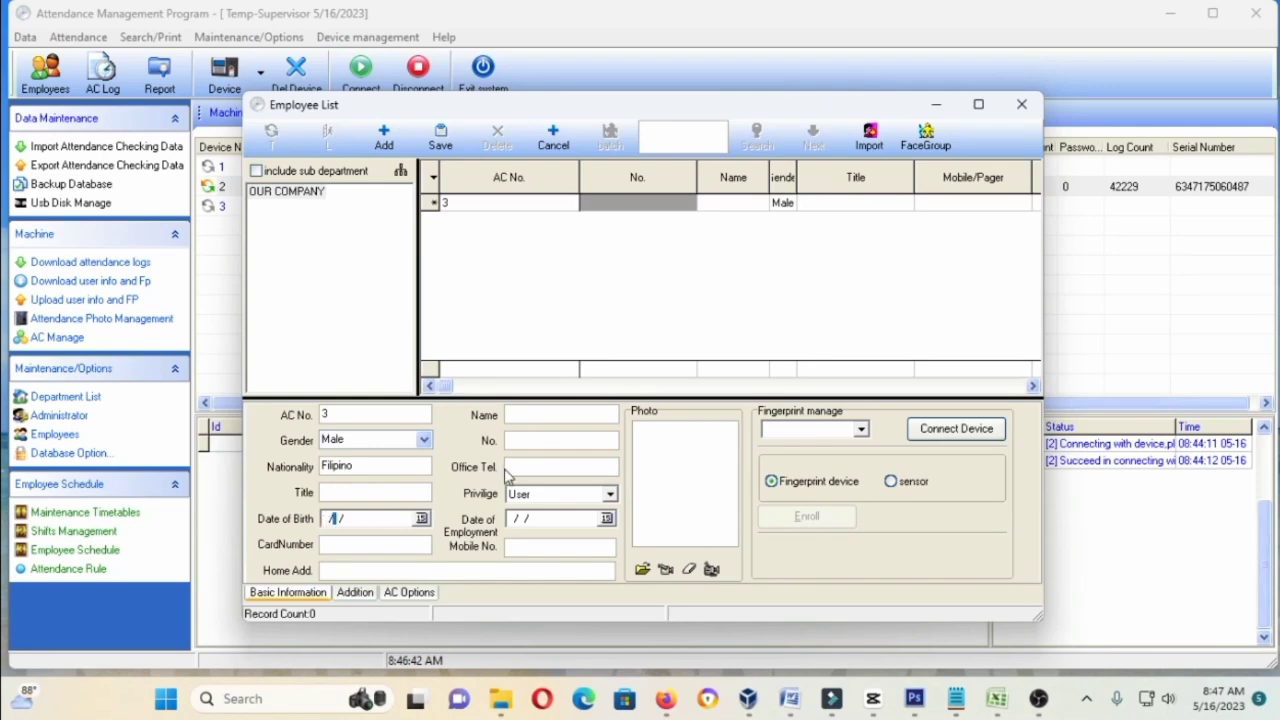
text(06)
key(BackSpace)
key(BackSpace)
text(06/18/198)
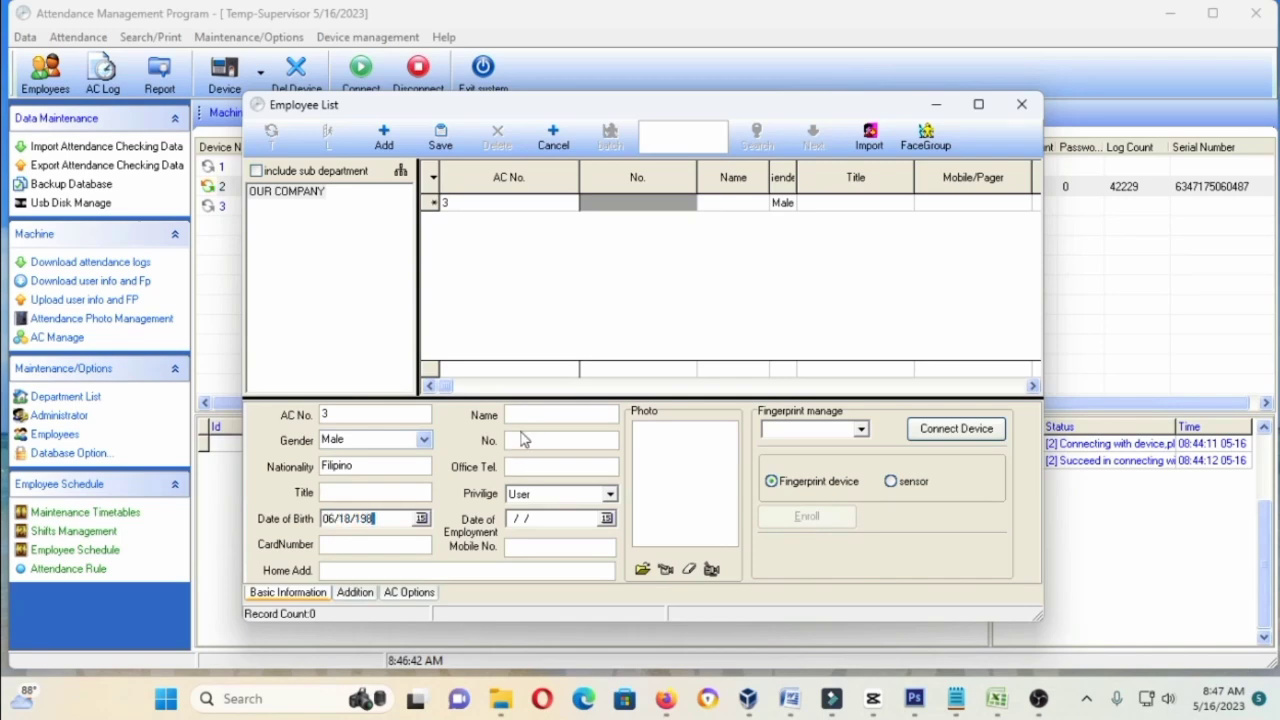
text(1)
text(R)
key(BackSpace)
key(BackSpace)
text(Teachme)
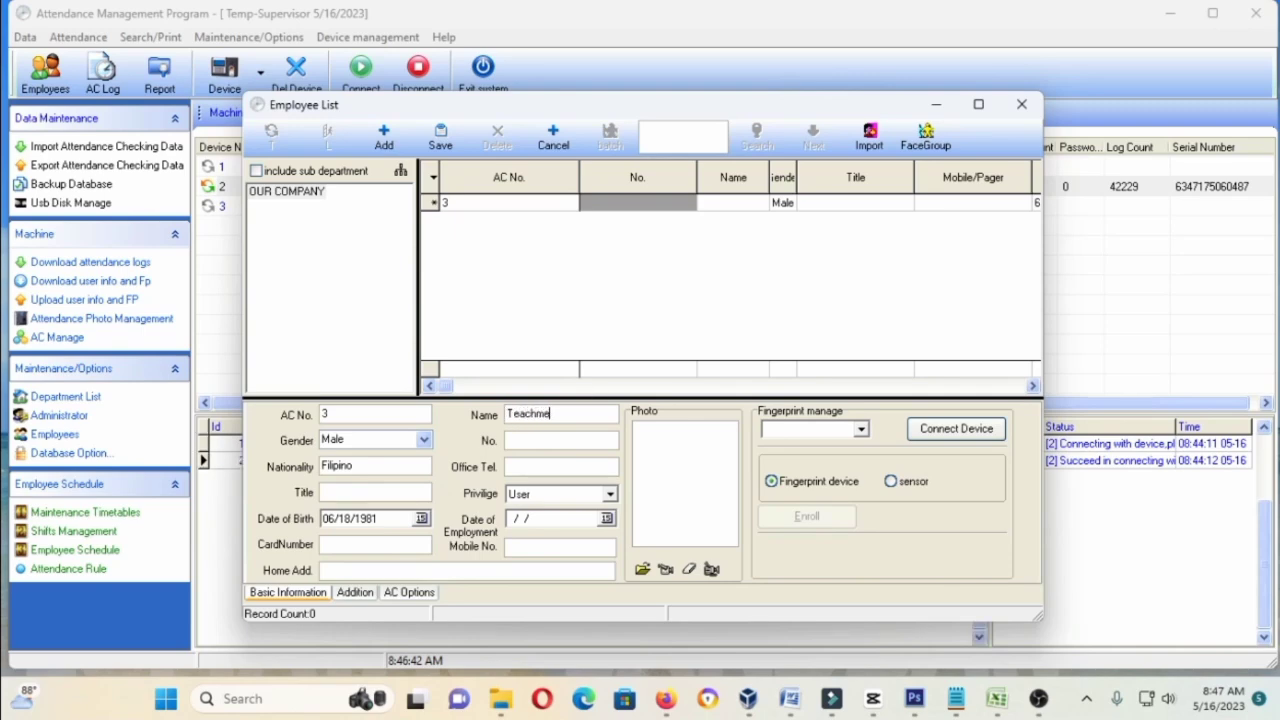
text(Rix)
Step: Set the new employee's privilege to Suppervisor, leaving the No. and office telephone fields blank
click(536, 442)
click(538, 469)
click(610, 495)
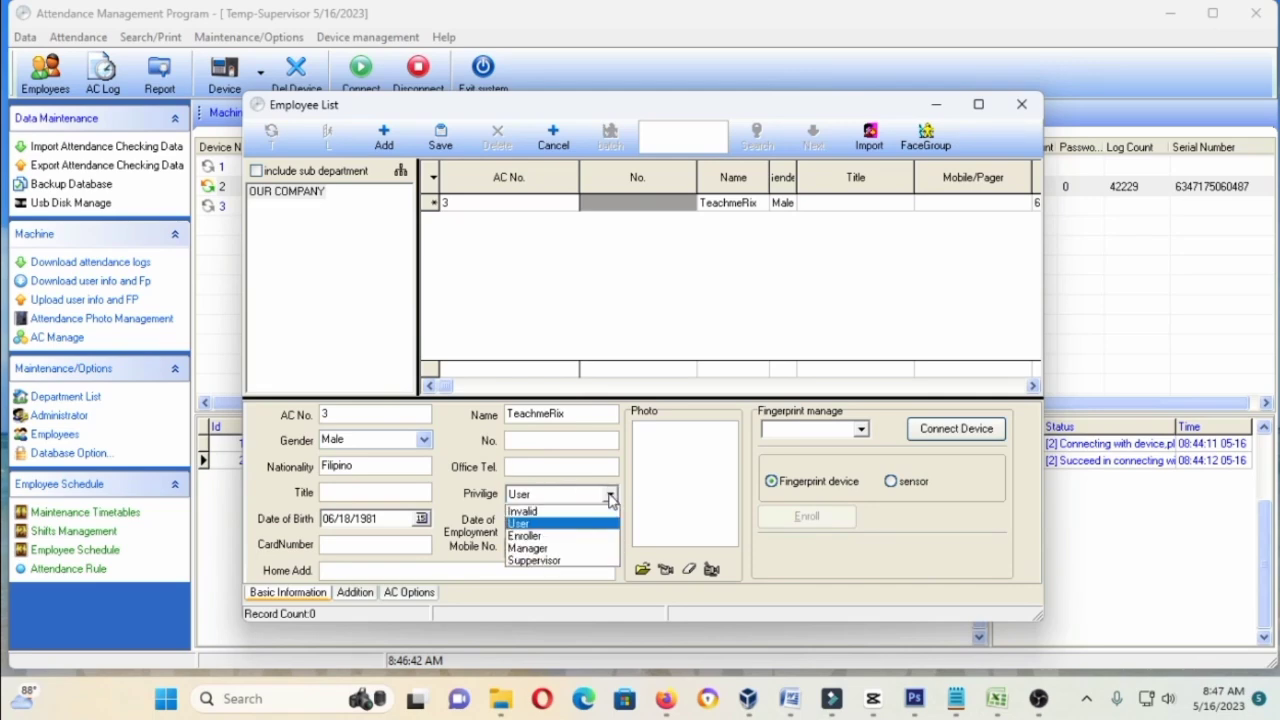
click(586, 561)
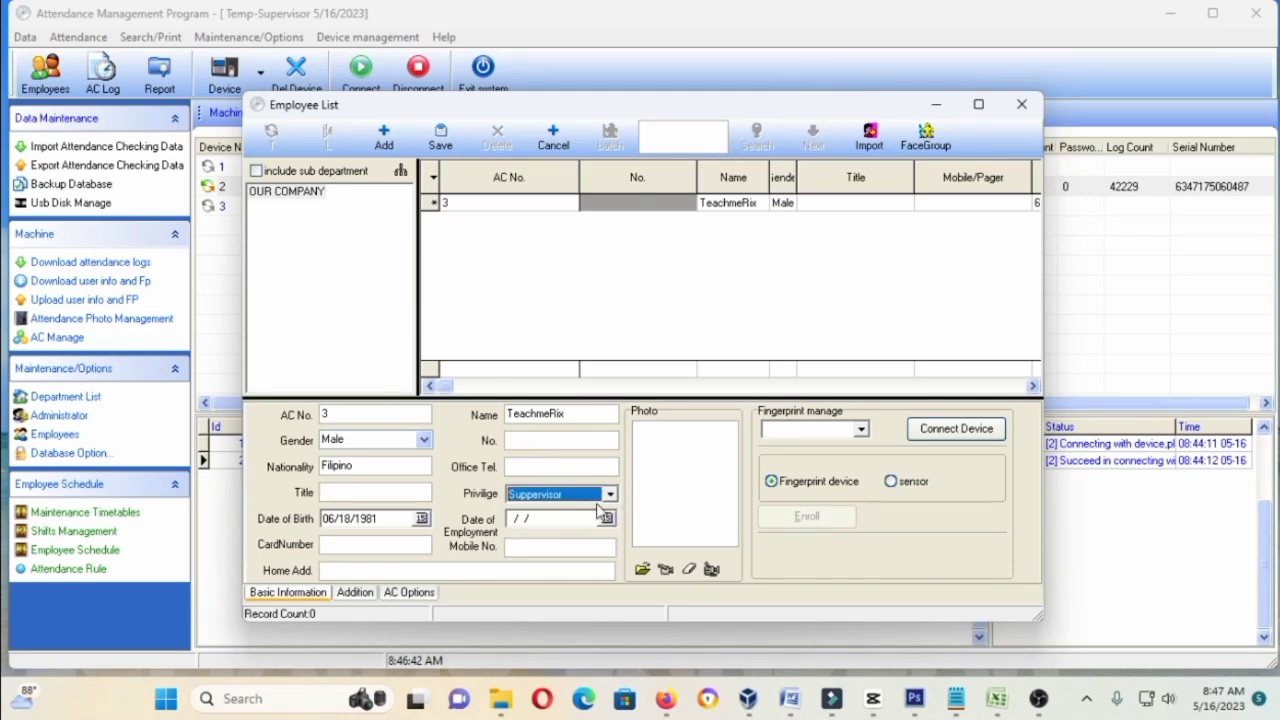
click(610, 495)
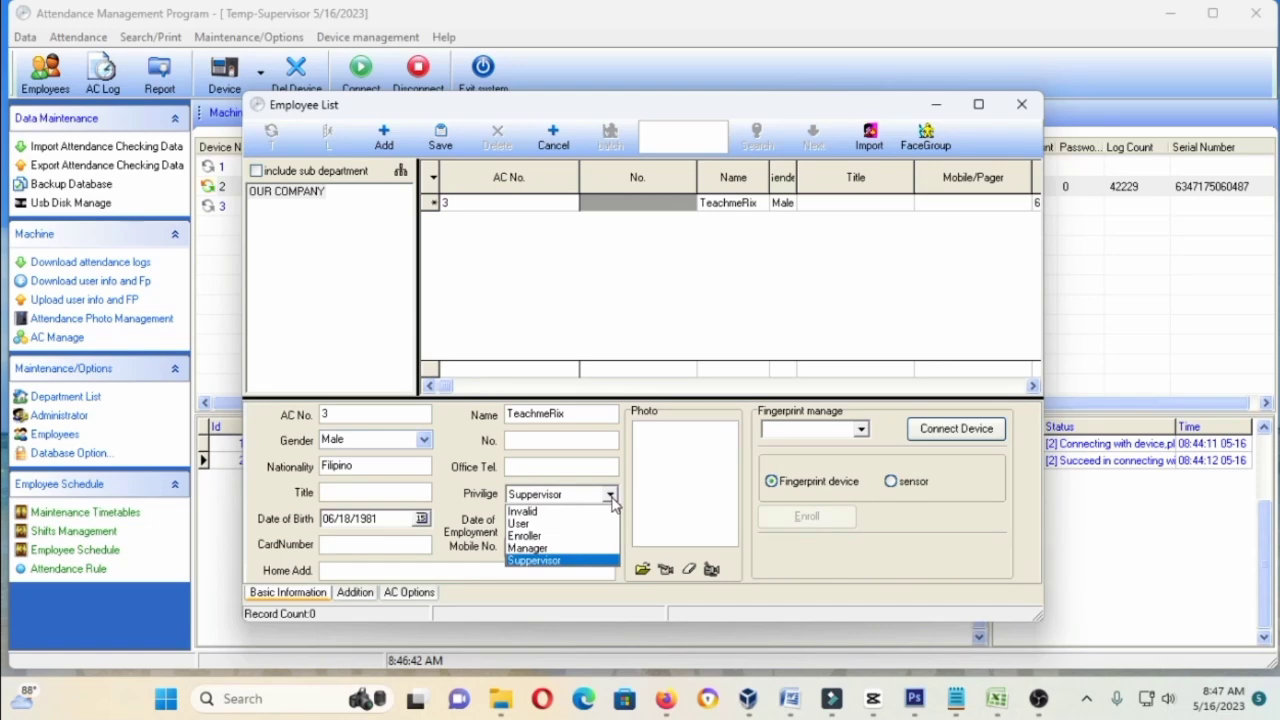
click(610, 495)
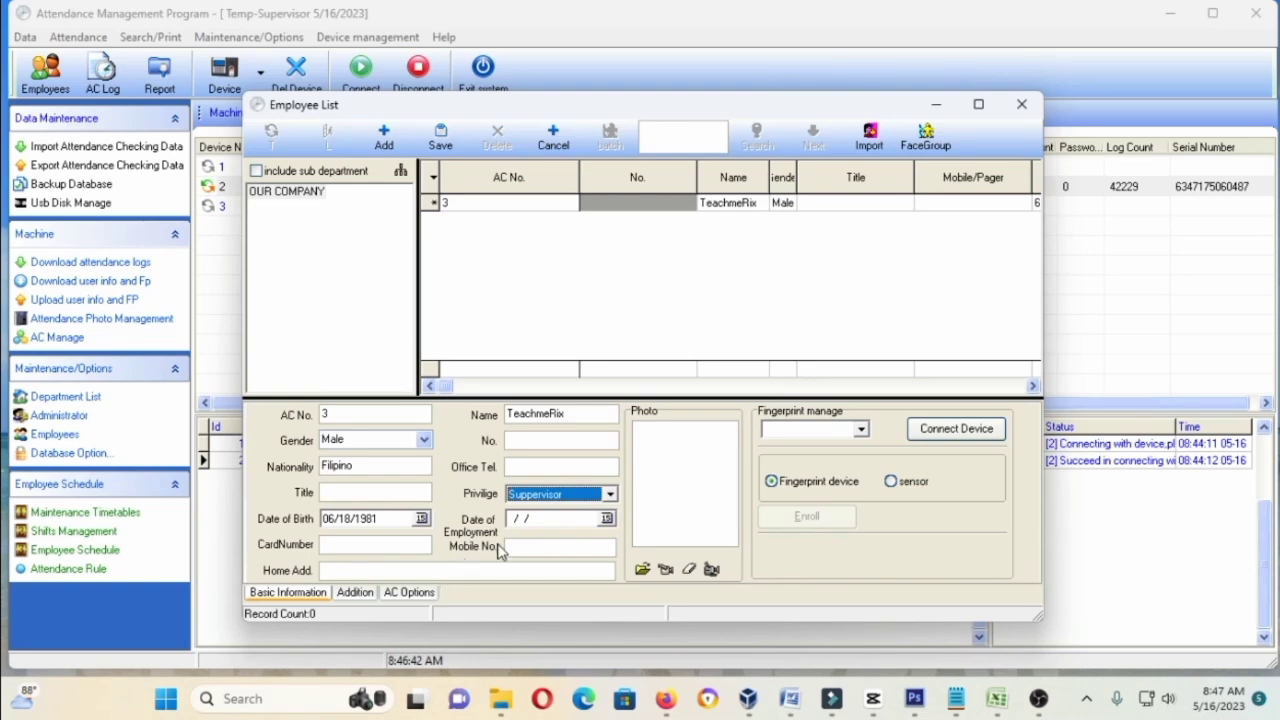
click(861, 430)
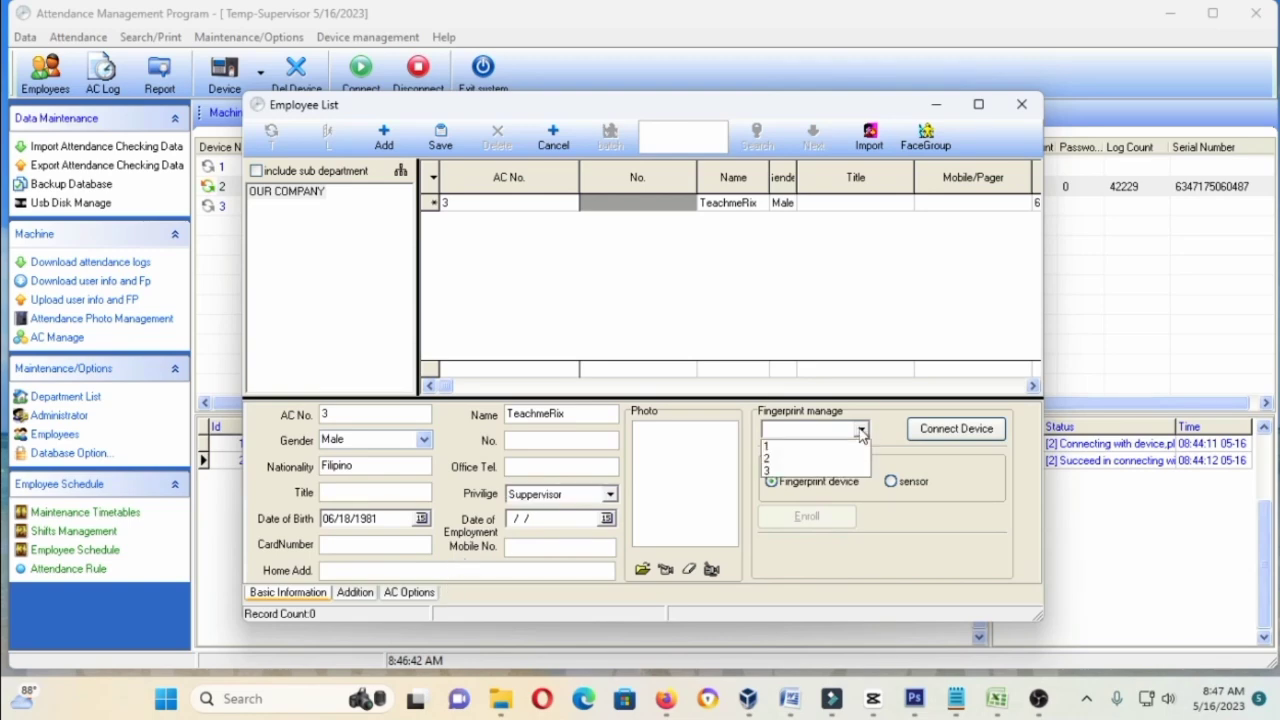
click(861, 430)
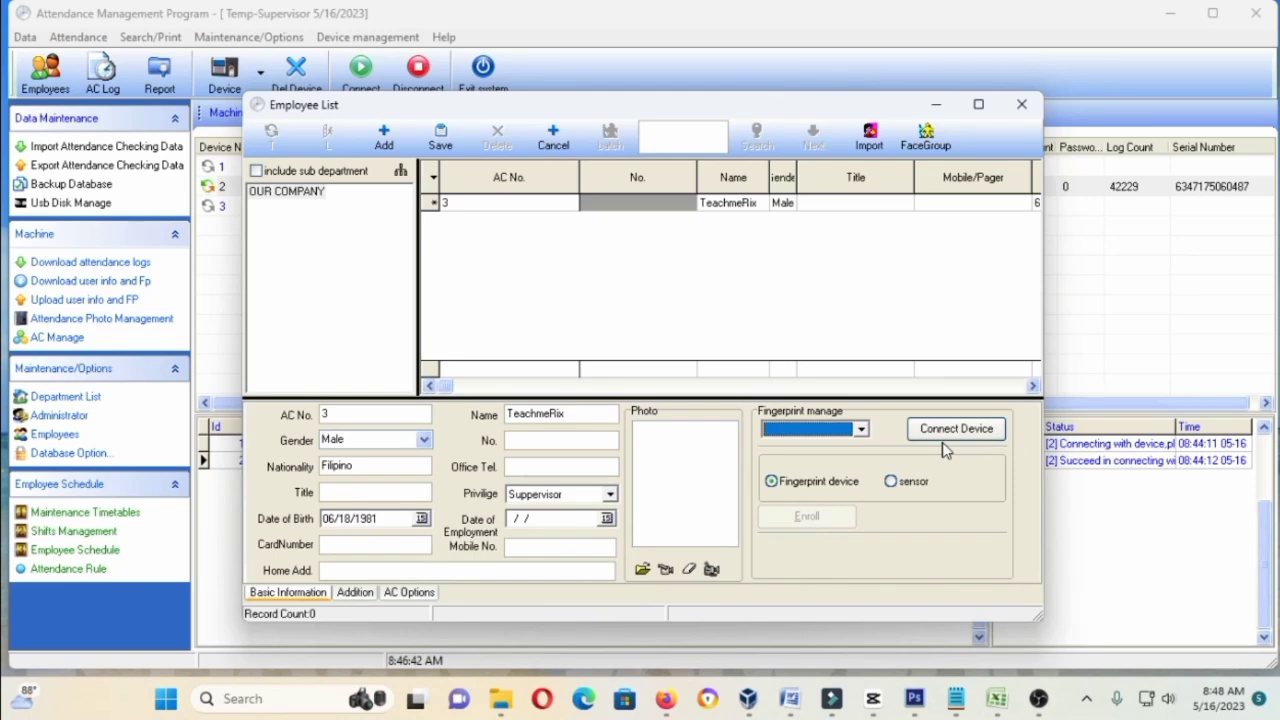
click(860, 430)
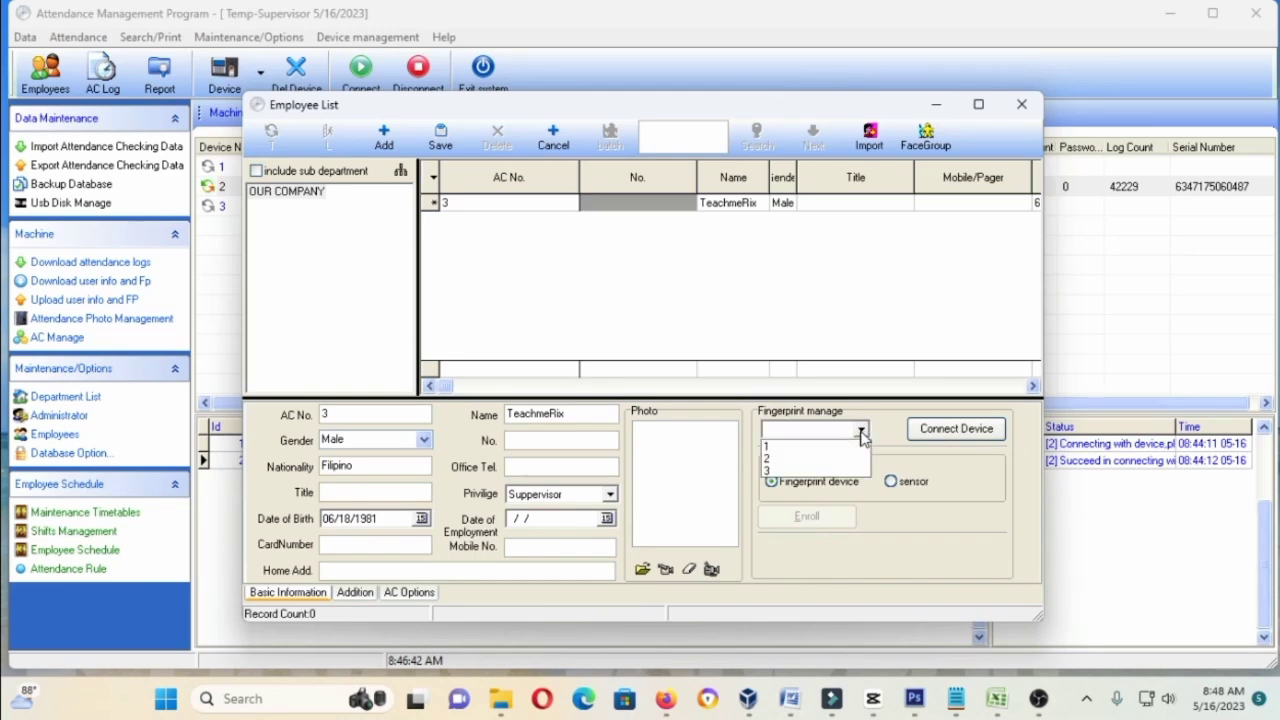
click(861, 432)
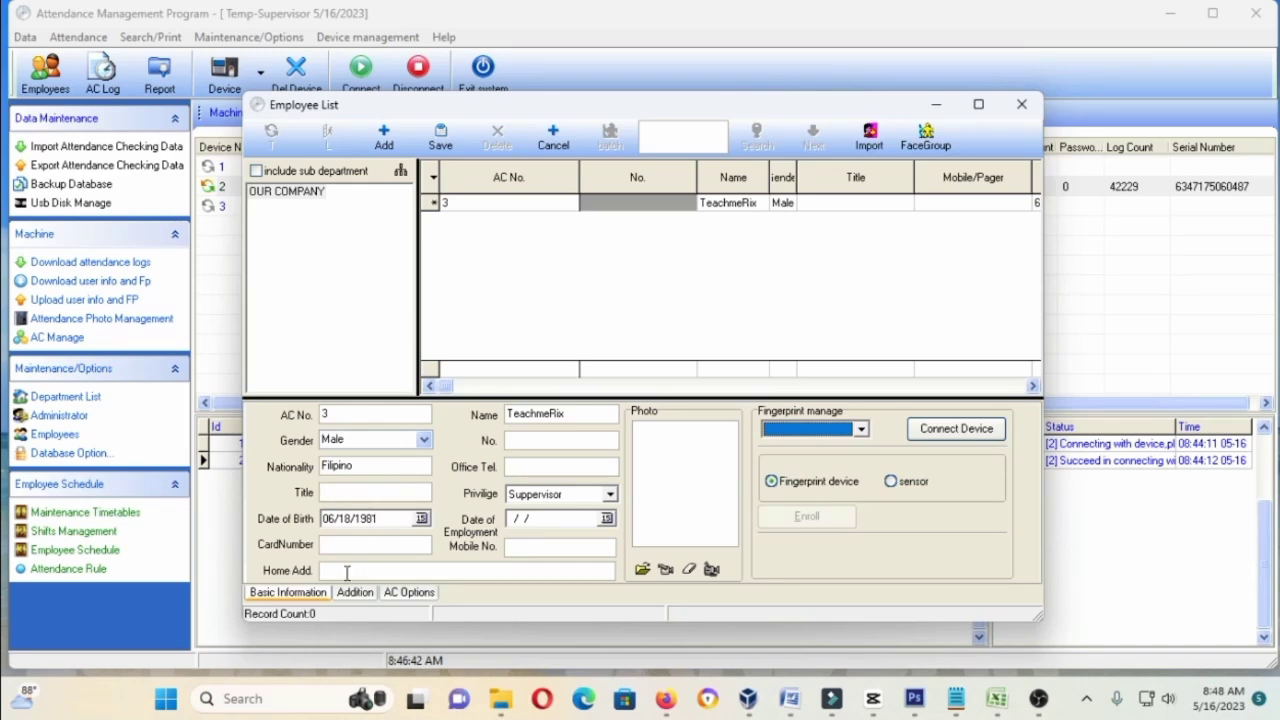
Step: Enter Tutor as the employee's title, fill in the home address and save the record
click(345, 493)
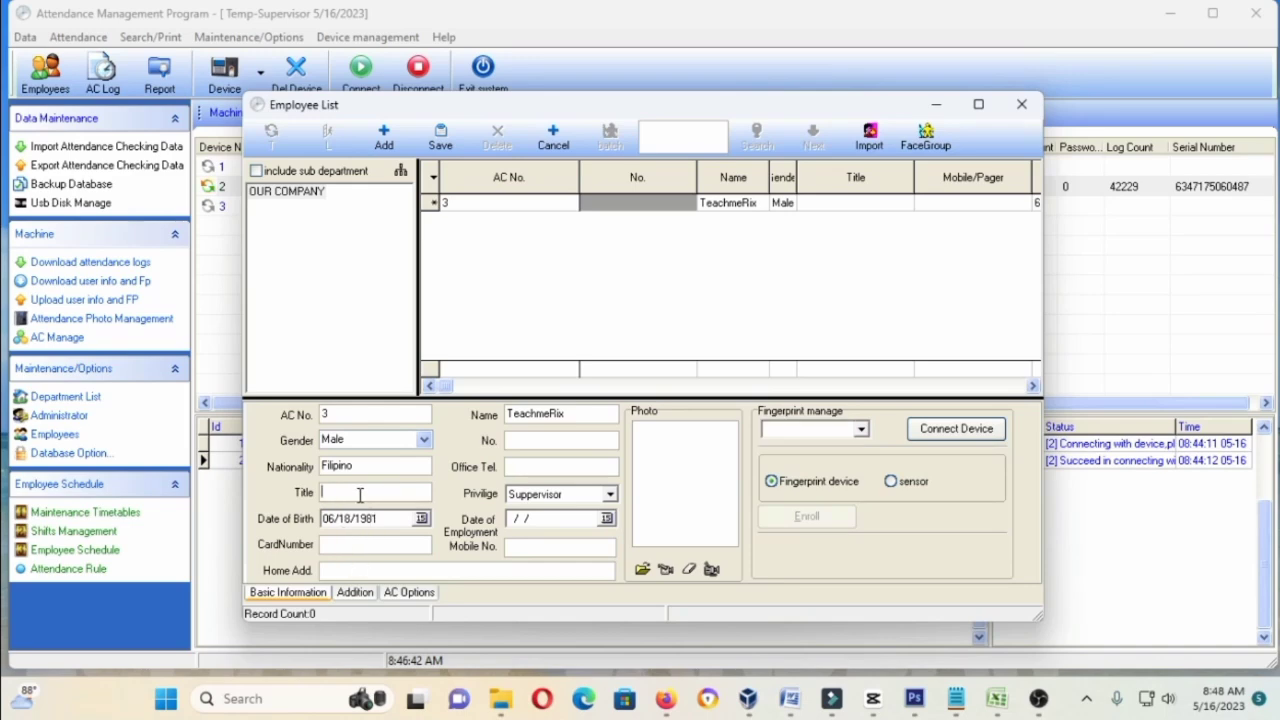
text(Tutor)
click(358, 545)
click(359, 569)
text(Tag)
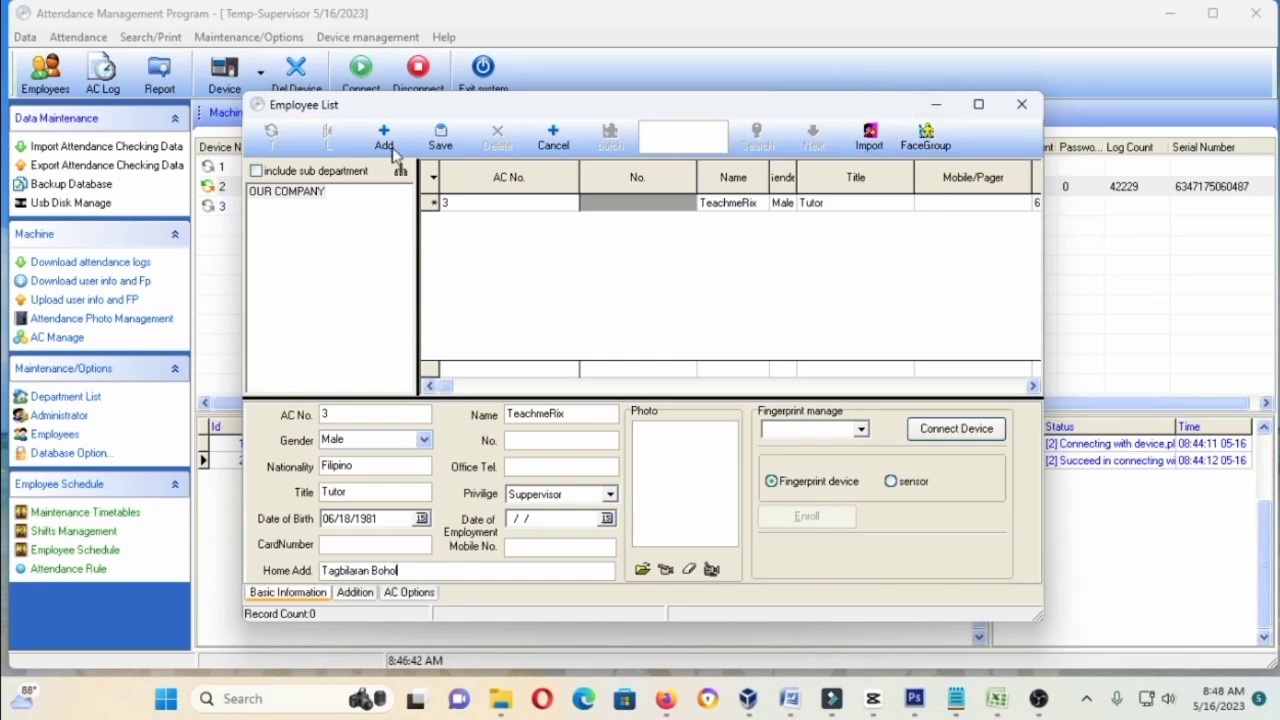
click(438, 146)
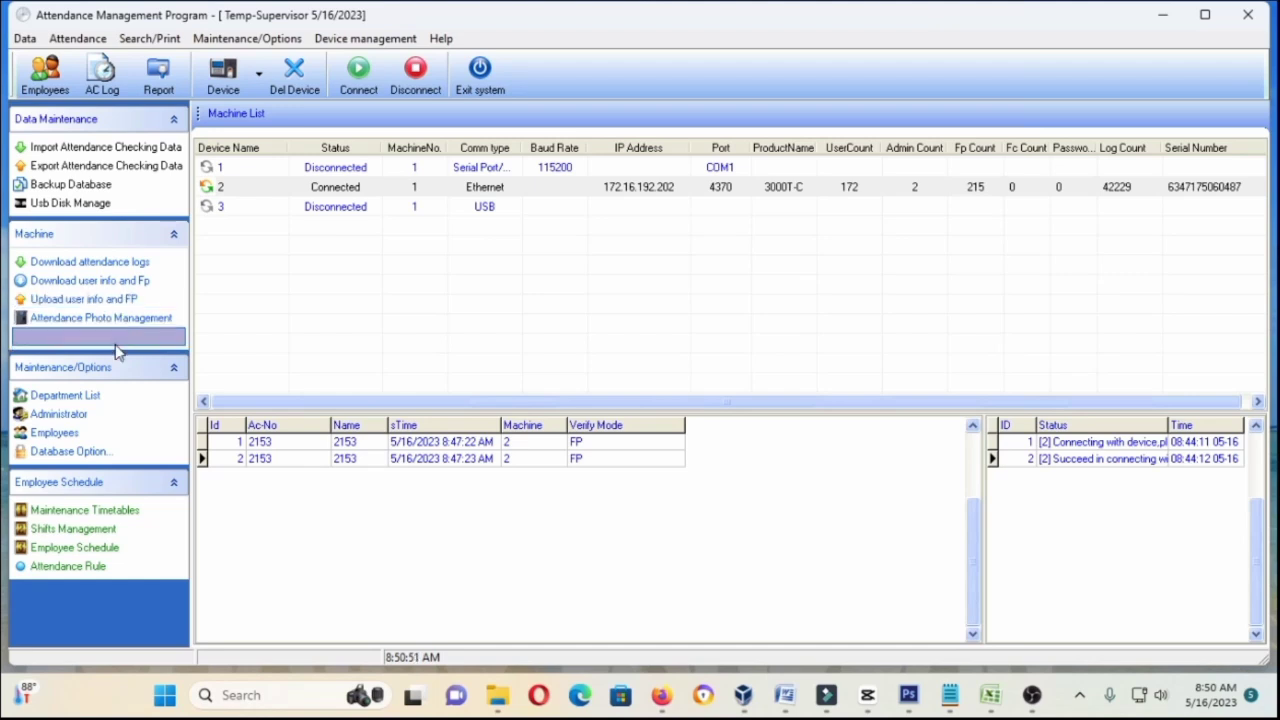
Step: Open the upload of user info and fingerprints, list the OUR COMPANY users and select only the newly added employee
click(128, 300)
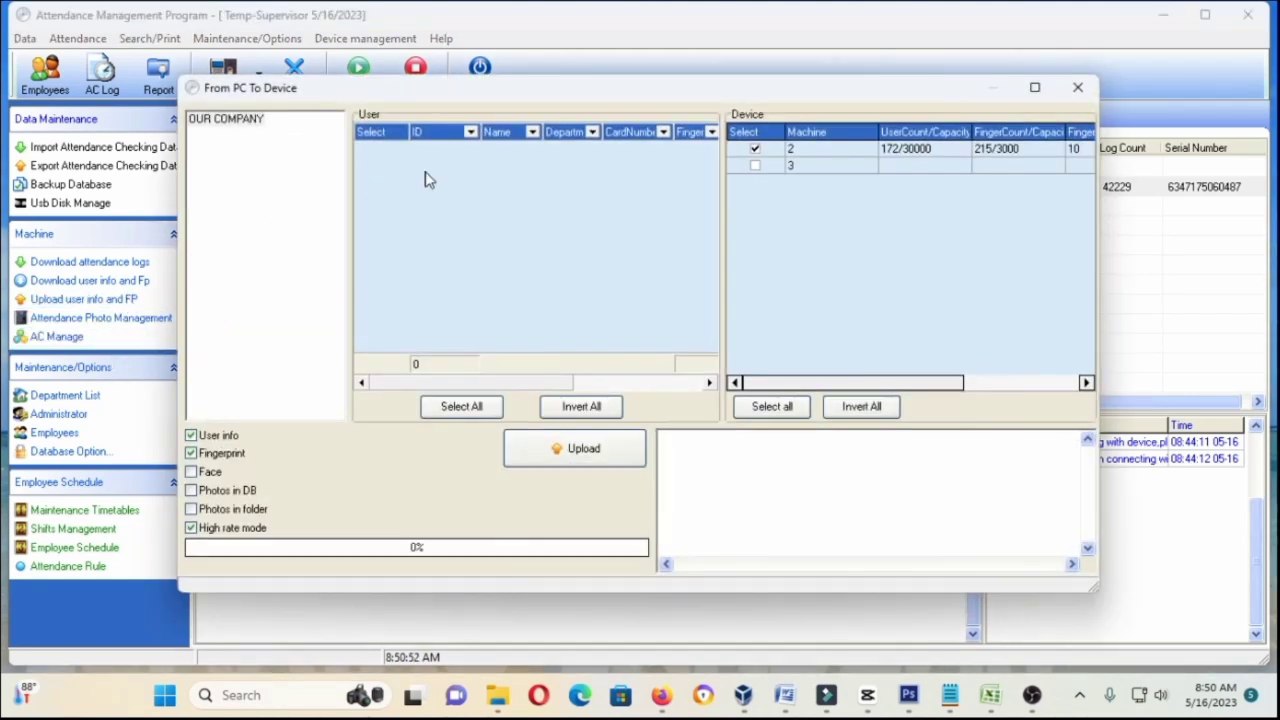
click(471, 132)
click(440, 147)
click(230, 119)
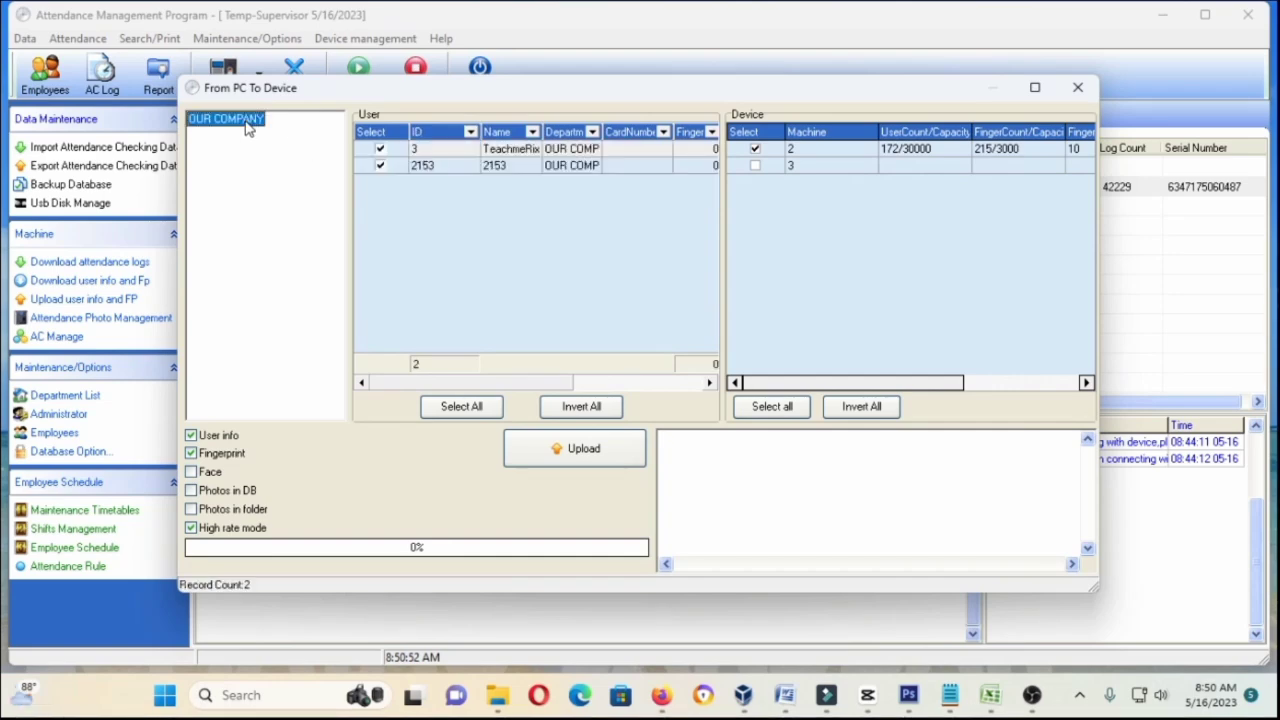
click(587, 412)
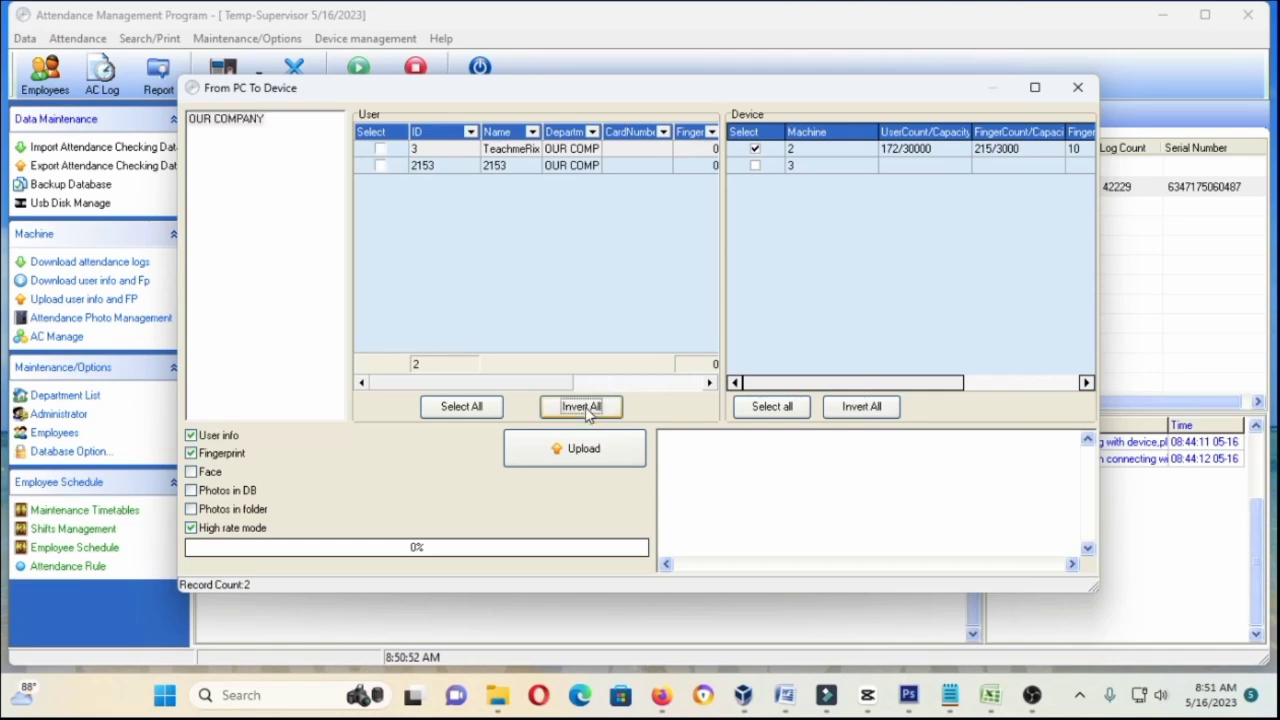
click(380, 149)
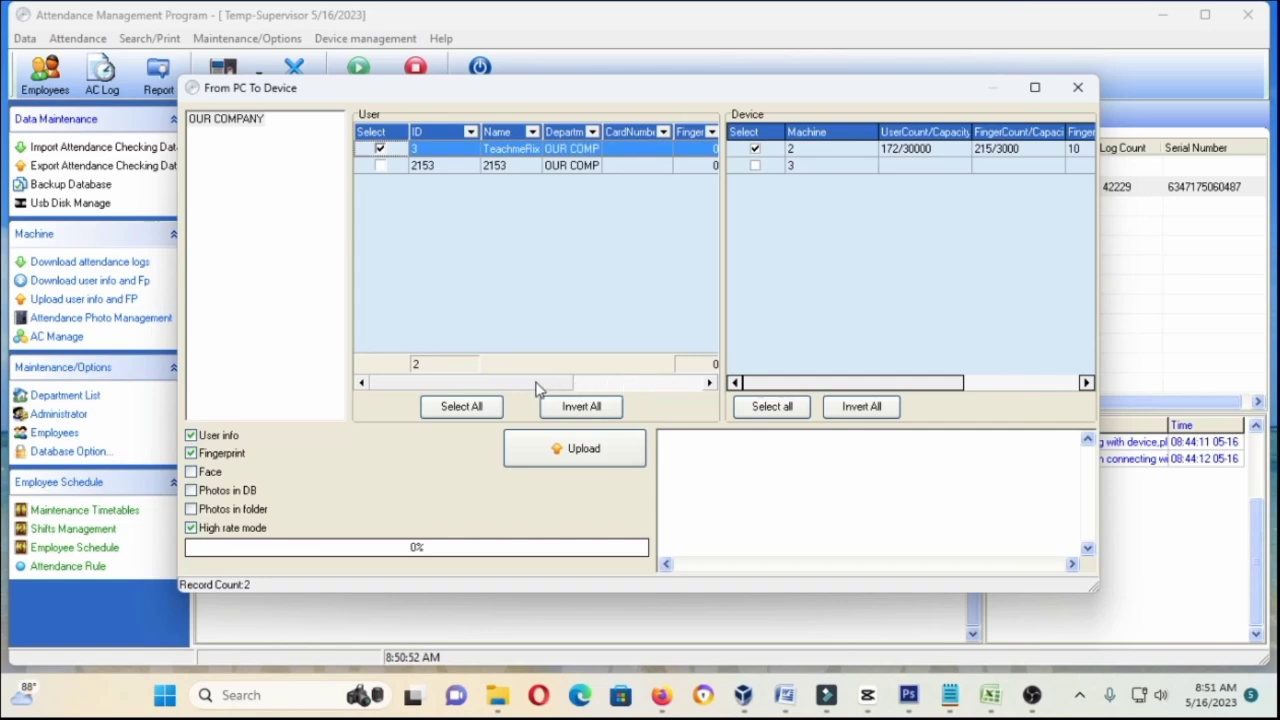
Step: Invert the device selection to target machine 3 and try to upload the selected employee's user info and fingerprint
click(603, 388)
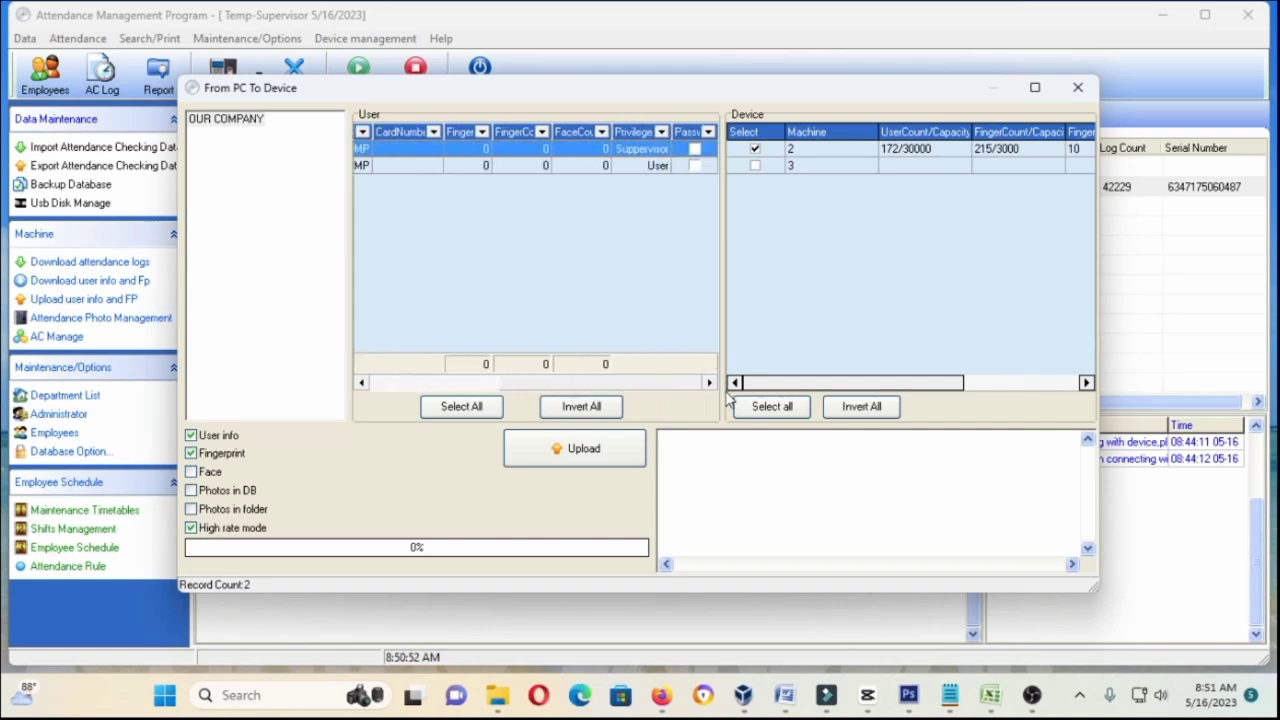
click(450, 385)
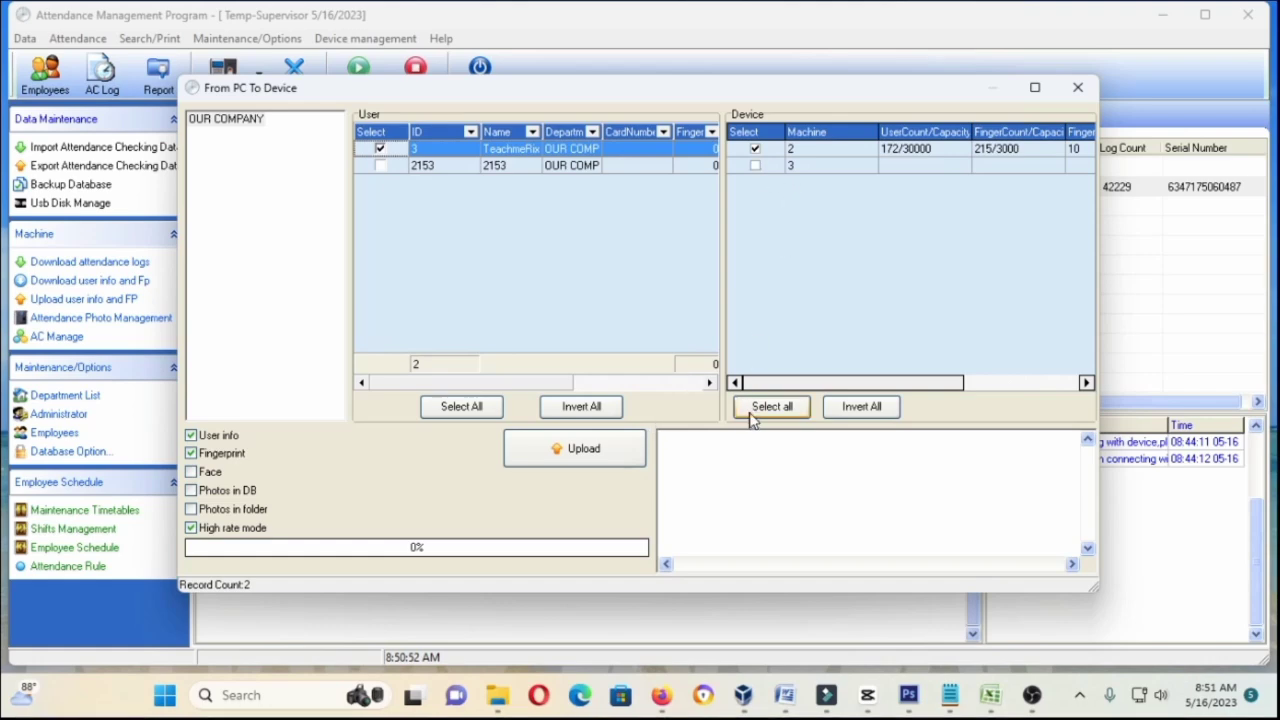
click(842, 412)
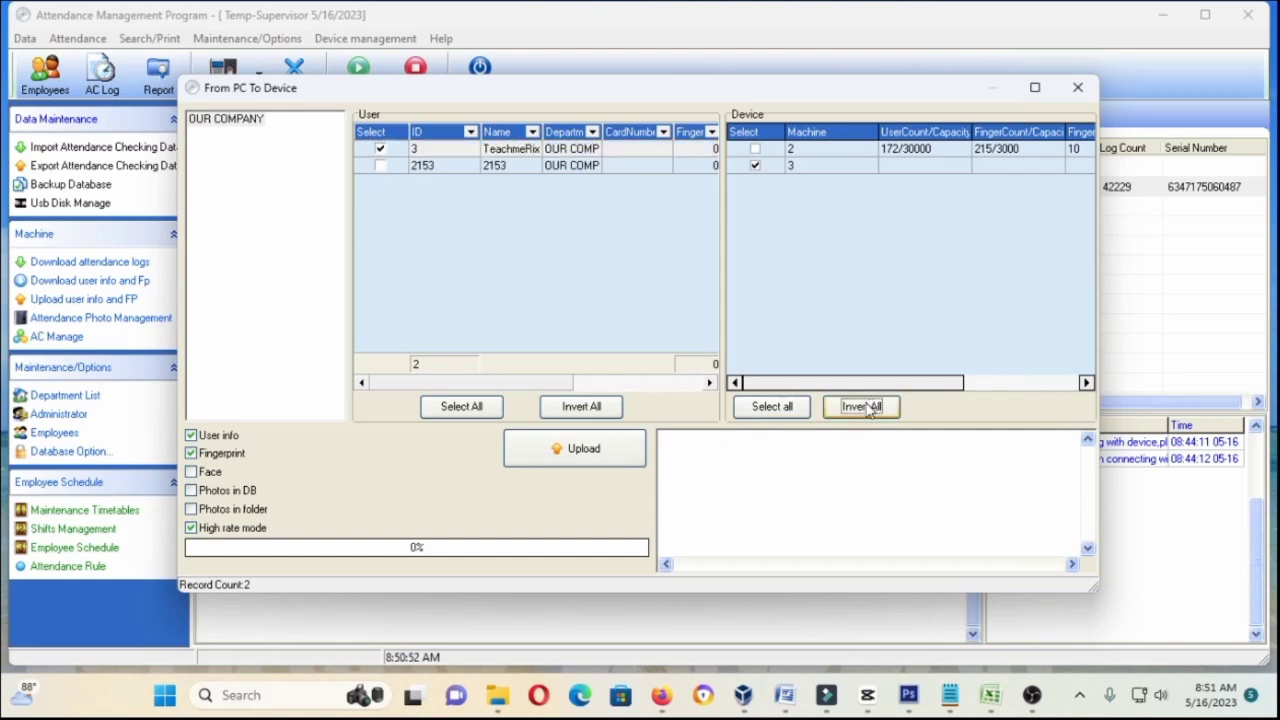
drag(780, 383, 812, 400)
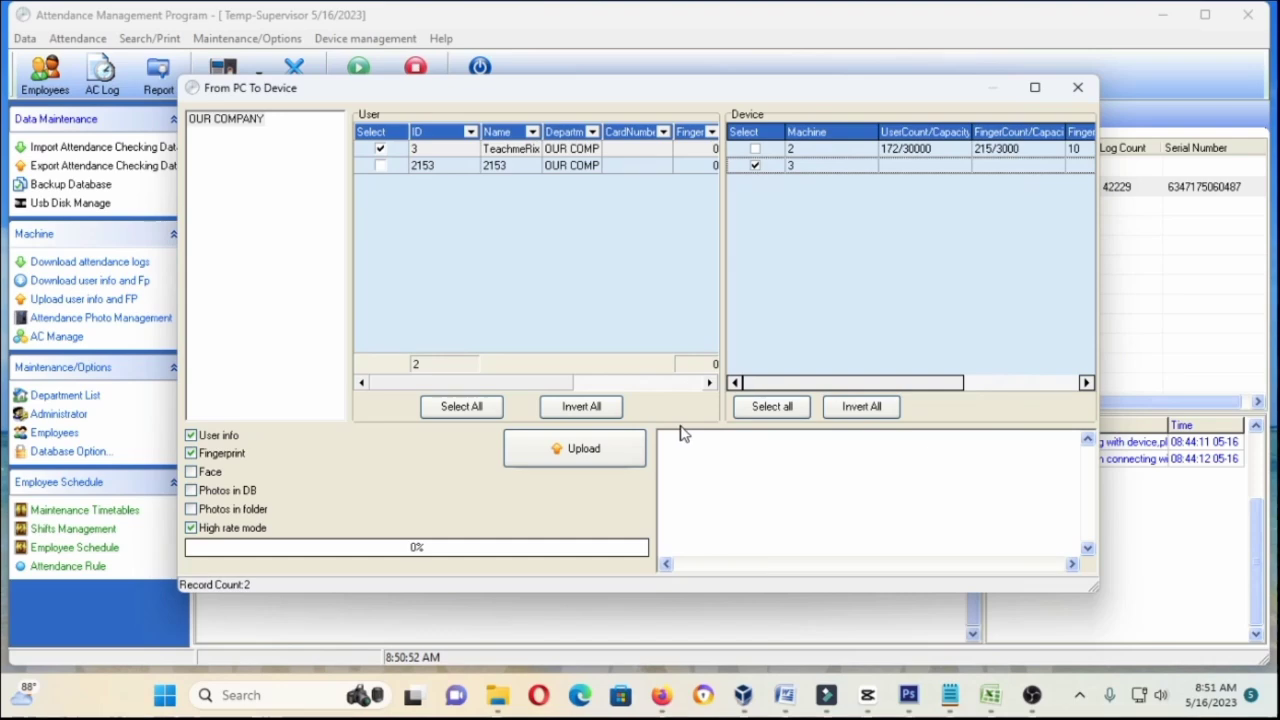
click(590, 463)
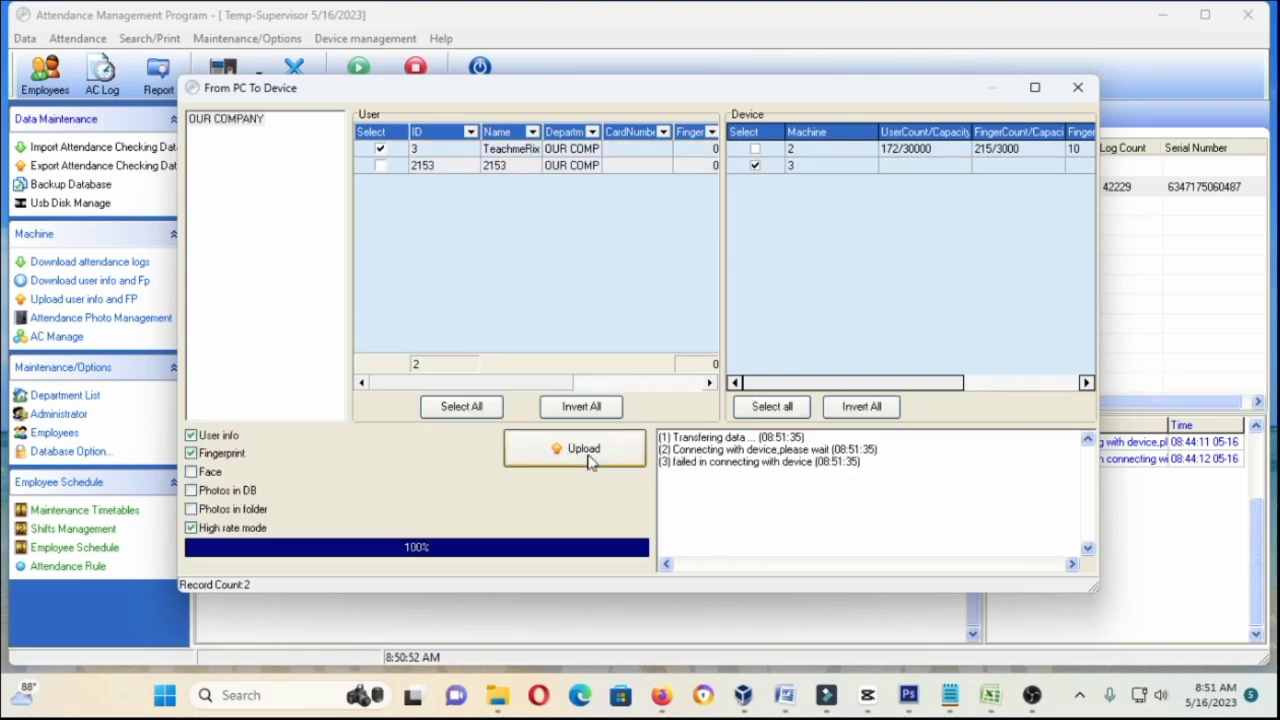